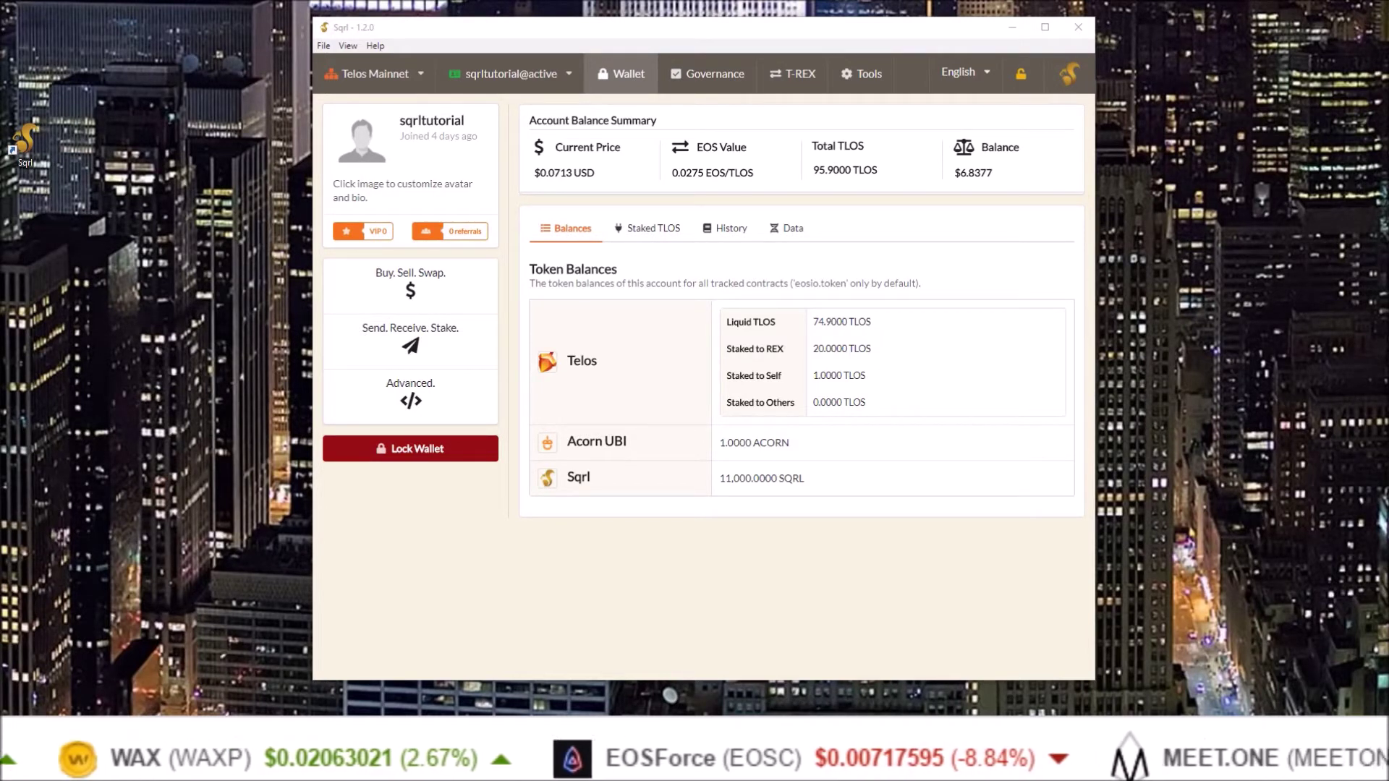
- Open the Releases (Github) link from the wallet's Help menu
left_click(372, 47)
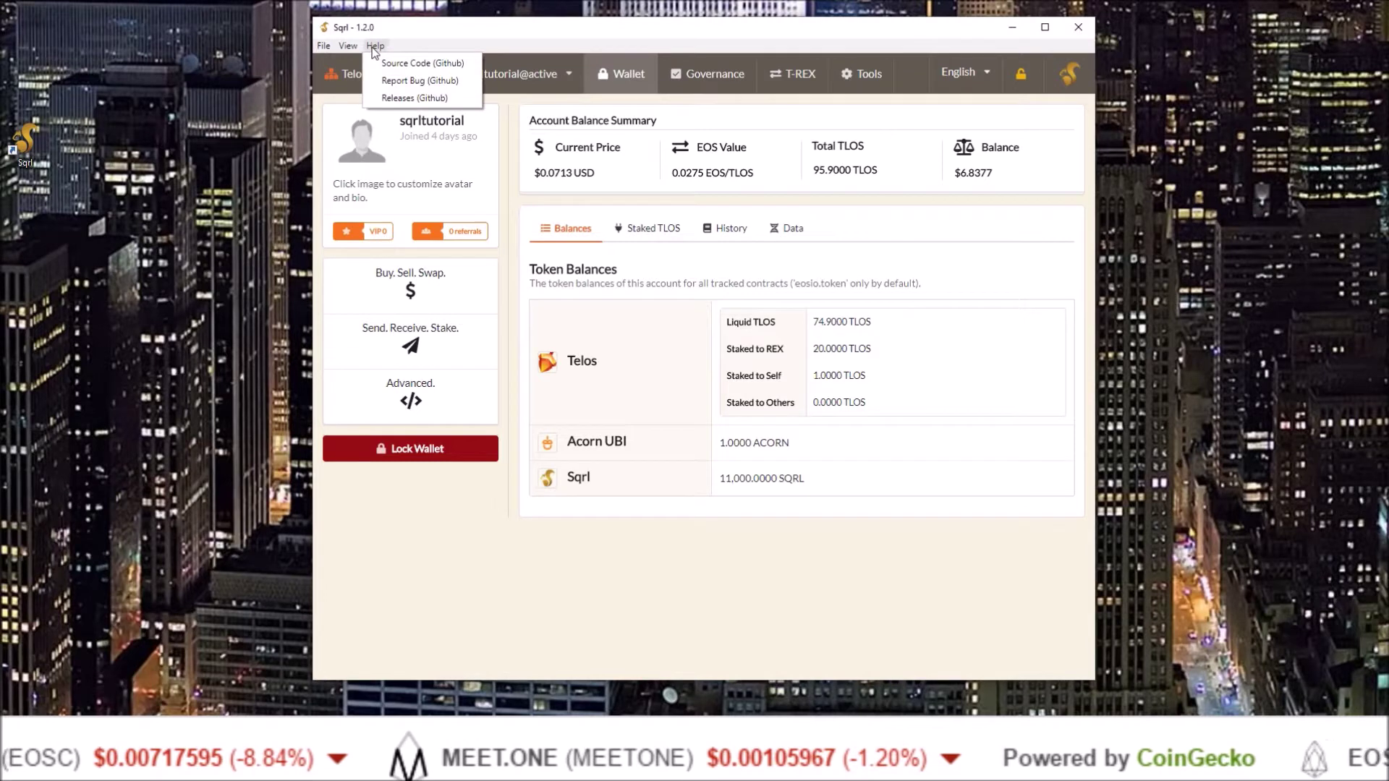
left_click(398, 97)
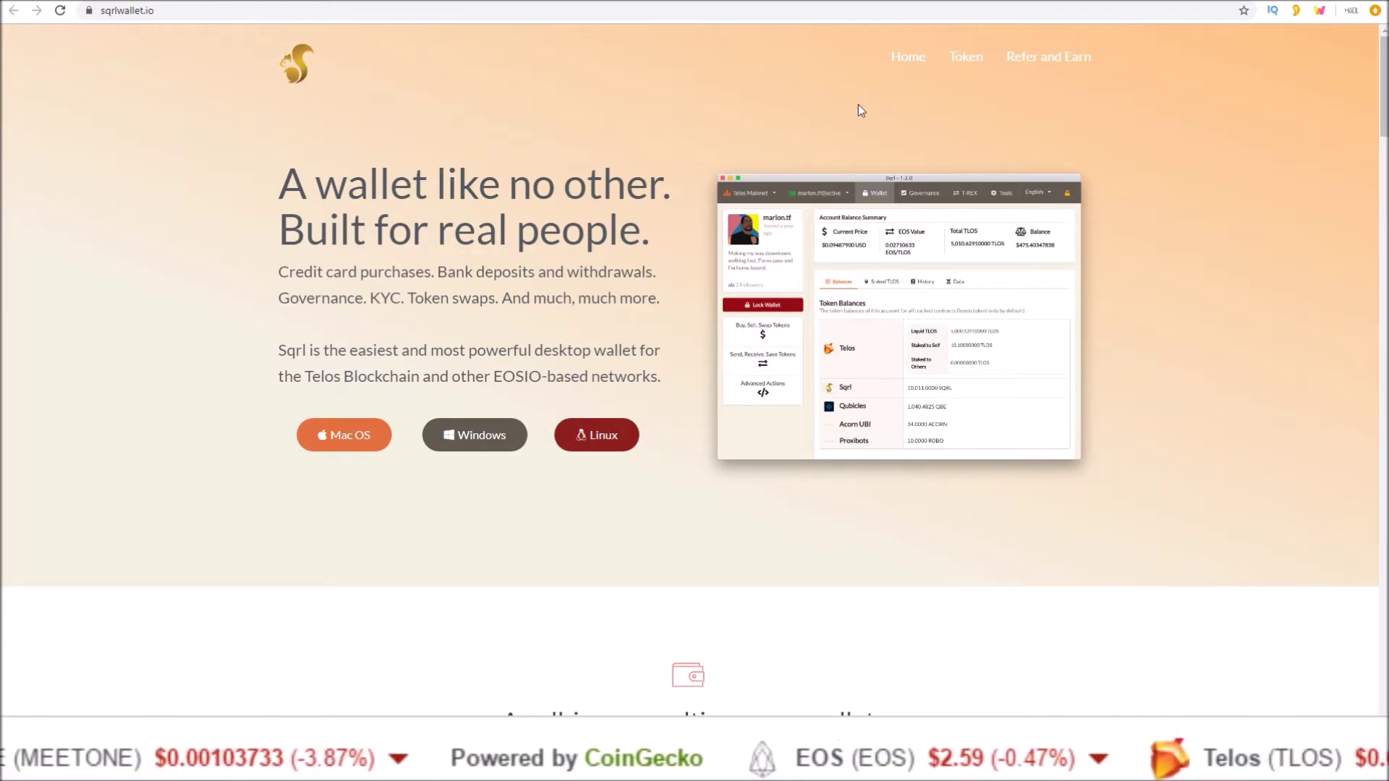
- Go to the Token page on sqrlwallet.io
left_click(968, 61)
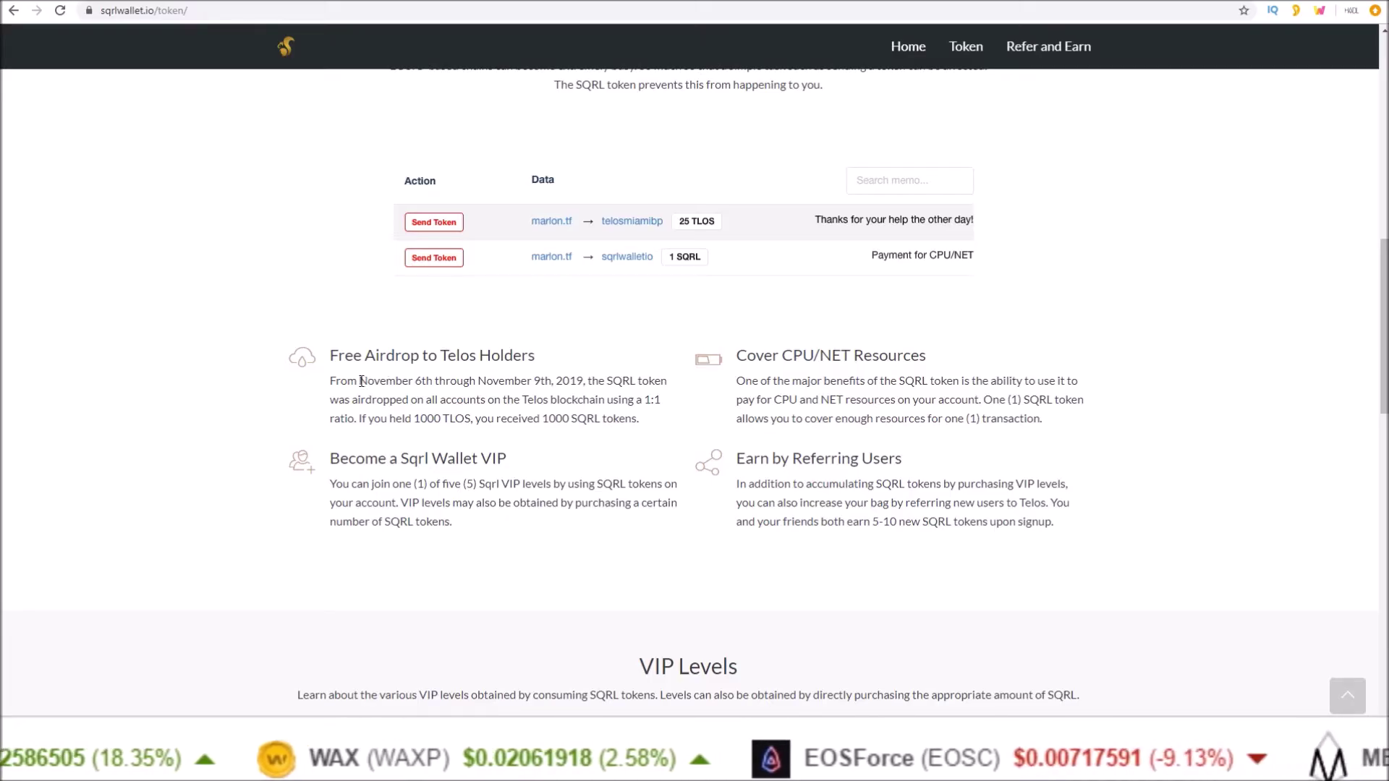
mouse_move(361, 382)
left_mouse_down()
mouse_move(584, 381)
mouse_move(660, 399)
left_mouse_up()
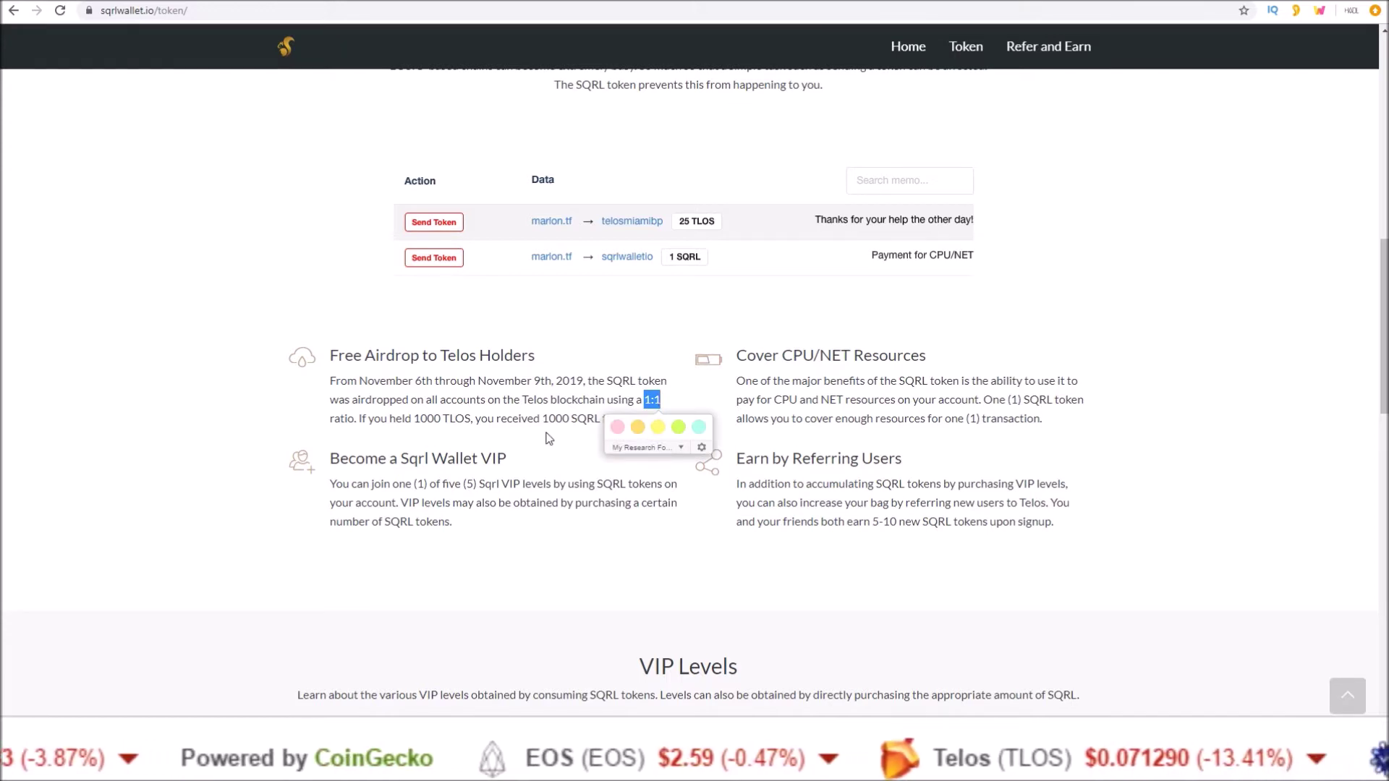
left_click(479, 400)
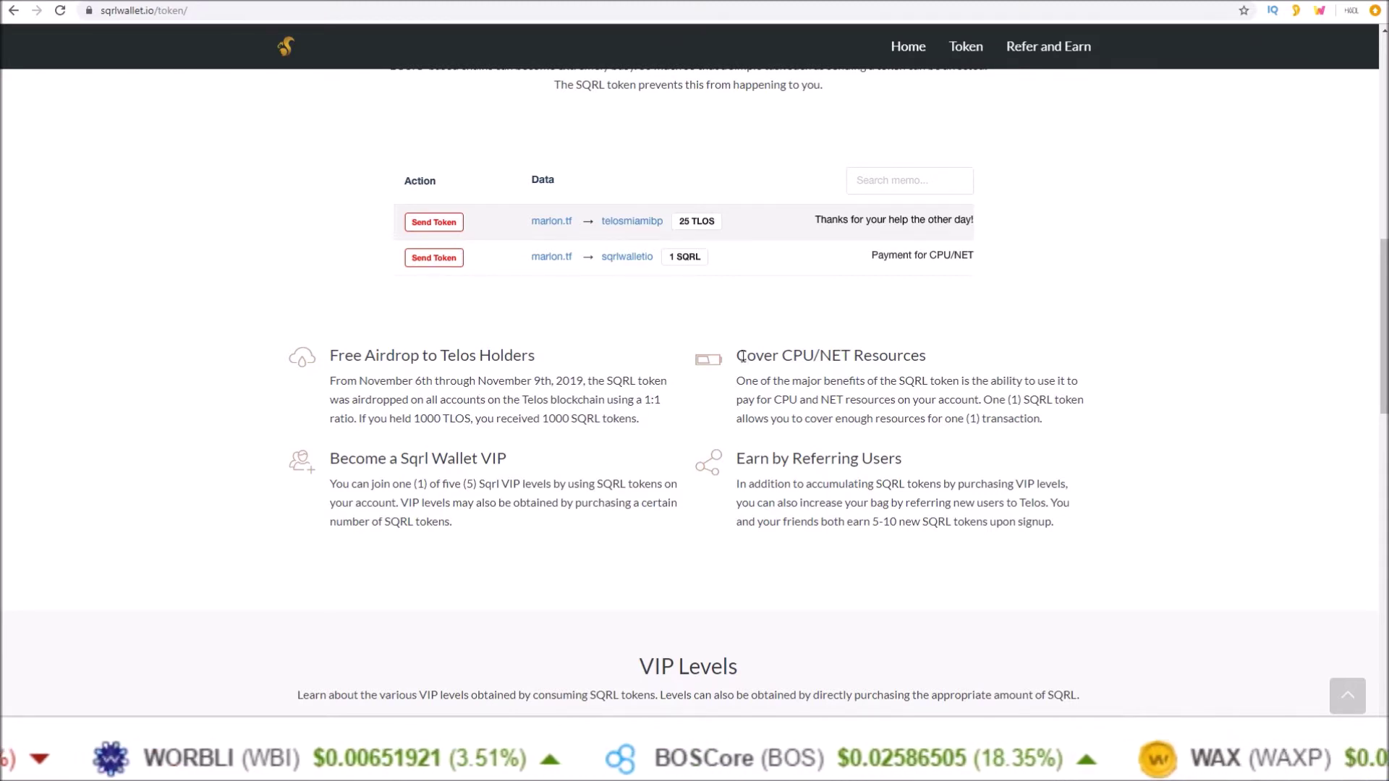
left_click_drag(736, 355, 933, 360)
left_click_drag(984, 400, 1081, 422)
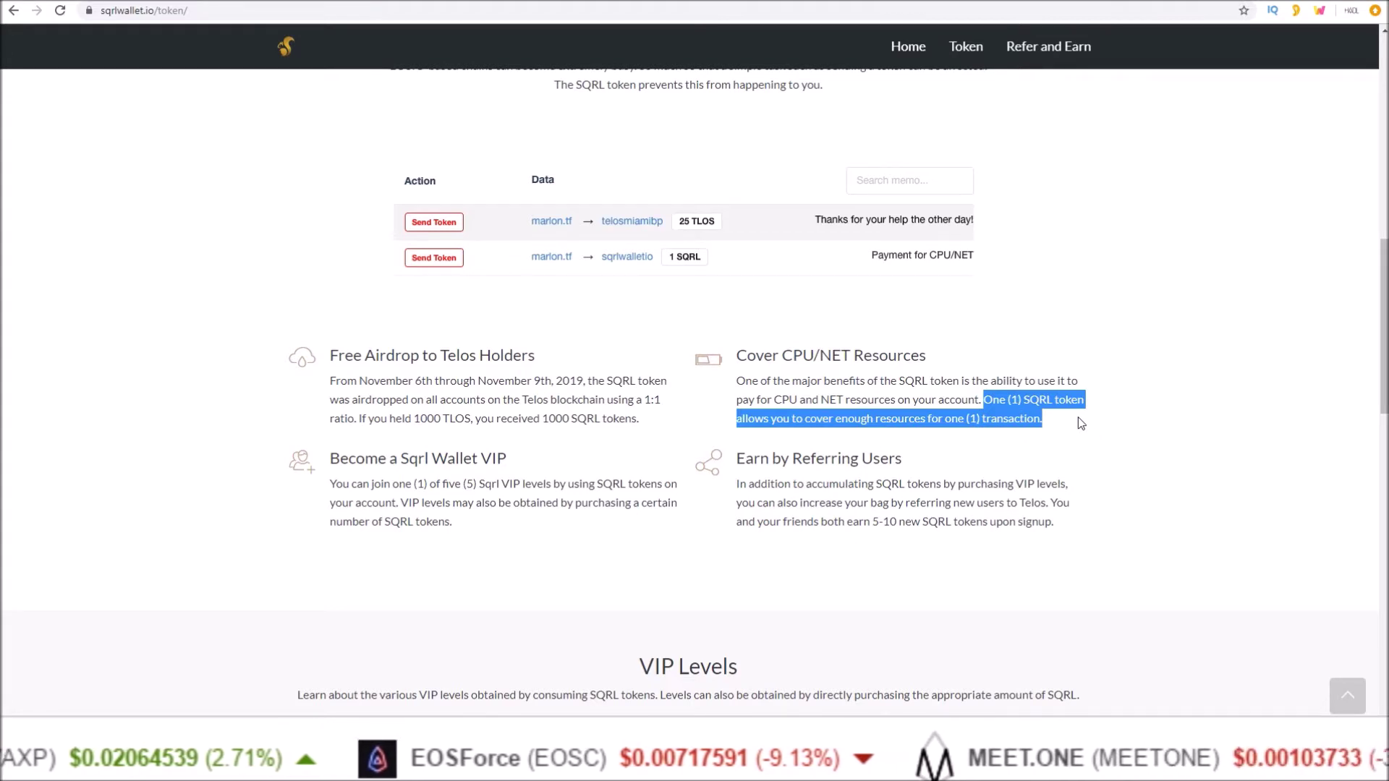
left_click(996, 441)
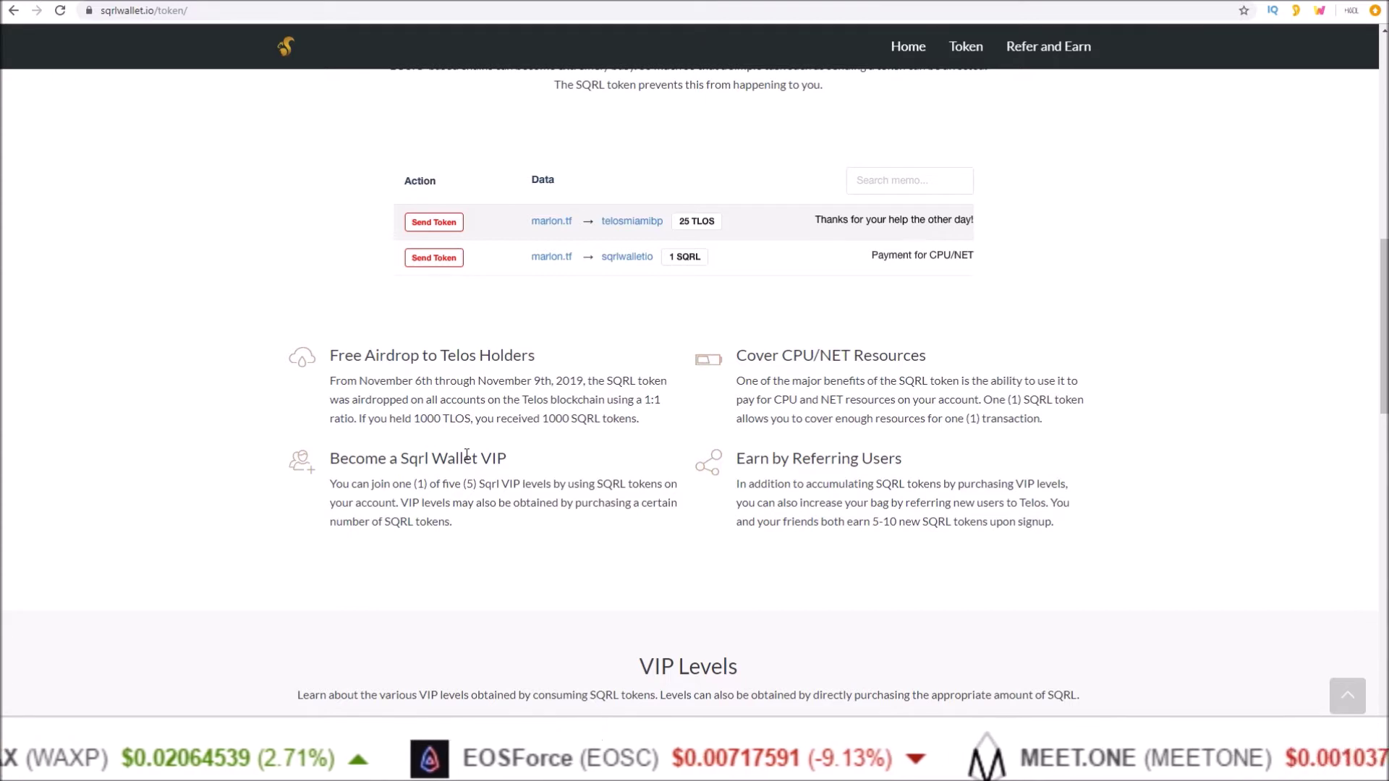
left_click_drag(482, 456, 509, 458)
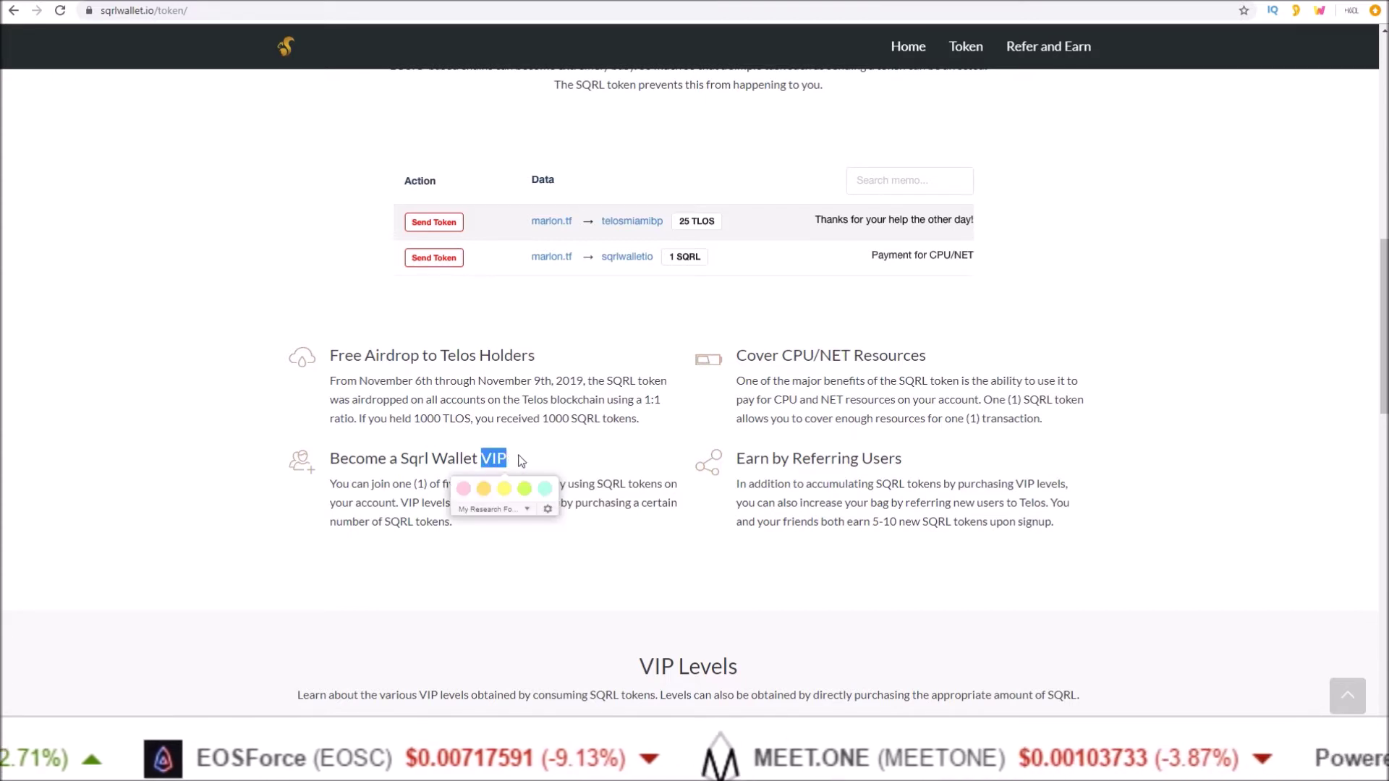
left_click(549, 454)
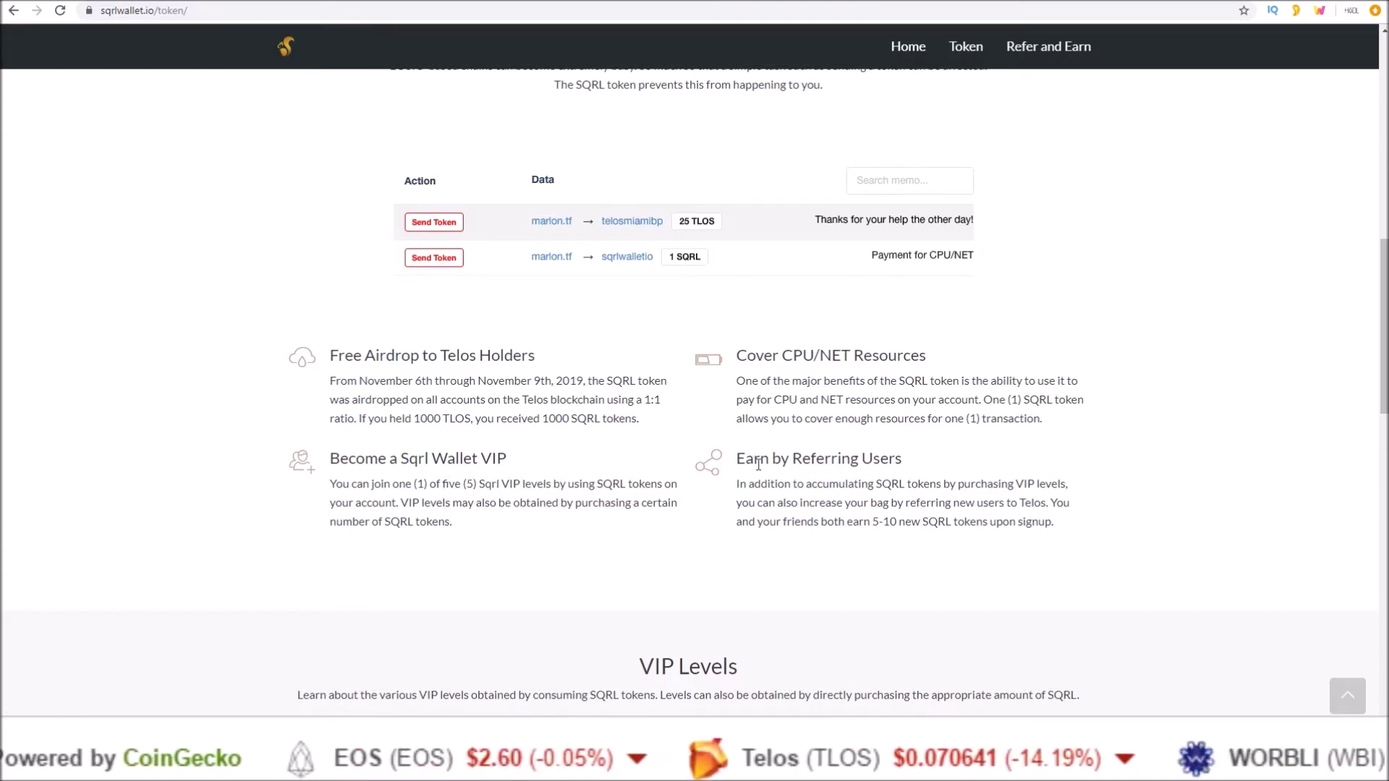
left_click_drag(737, 458, 904, 460)
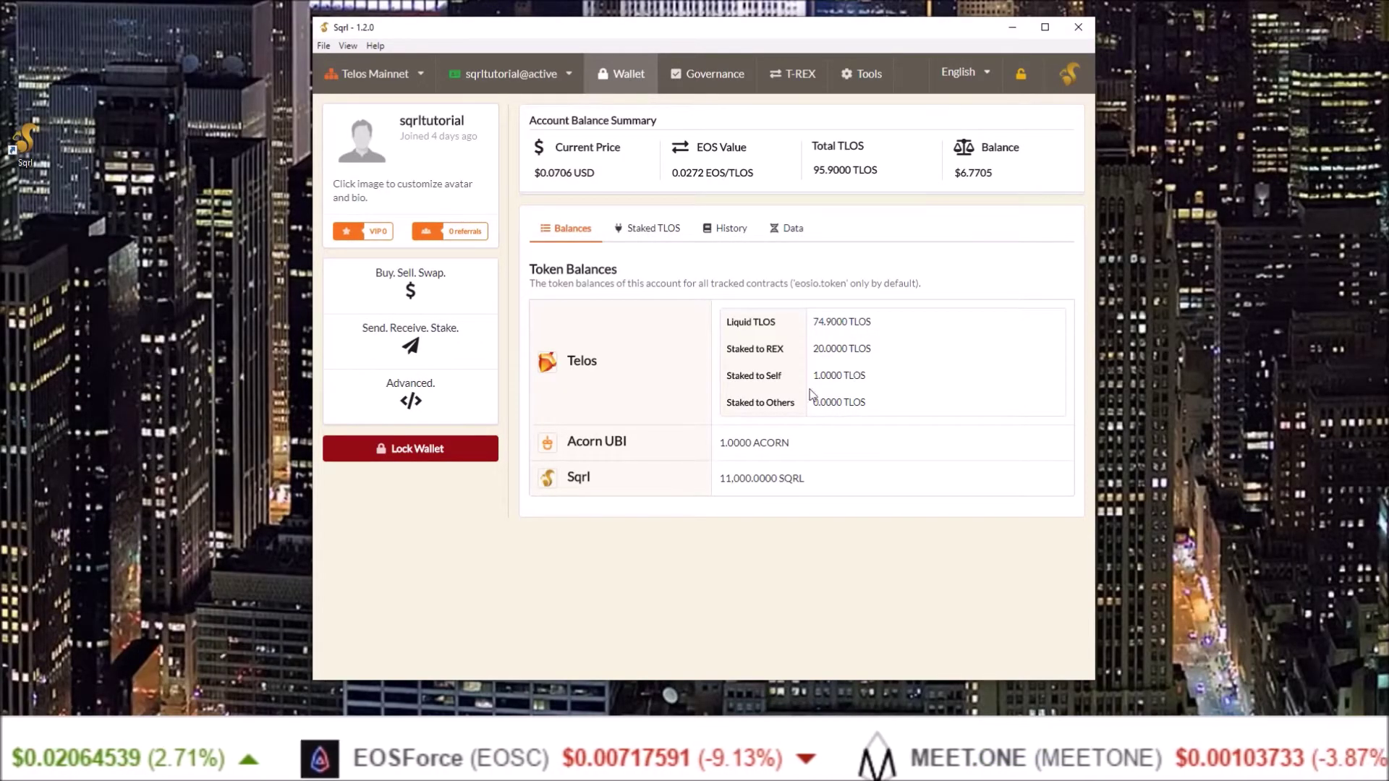
left_click_drag(721, 478, 803, 480)
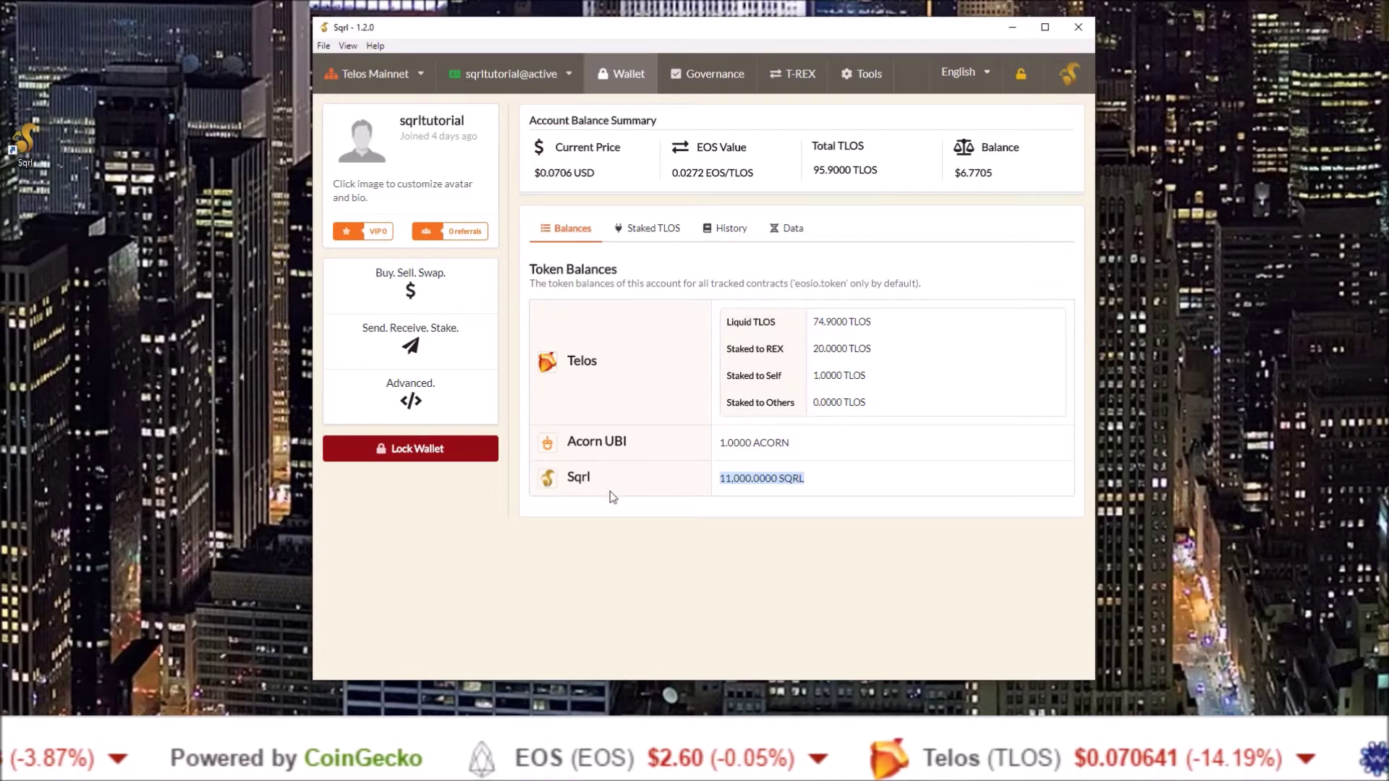
left_click(680, 479)
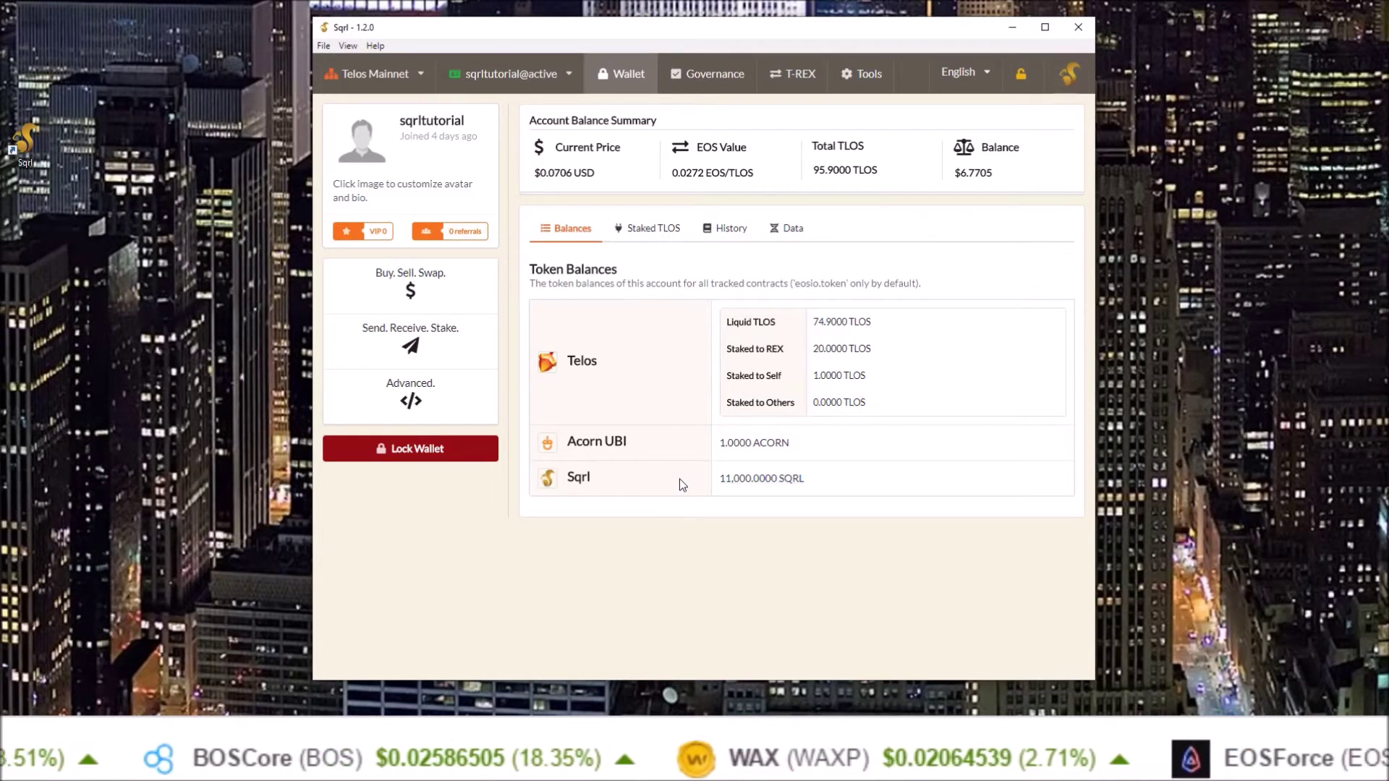
- Set the profile bio to 'SQRL Tutorial' with a squirrel logo avatar and submit the update
left_click(361, 144)
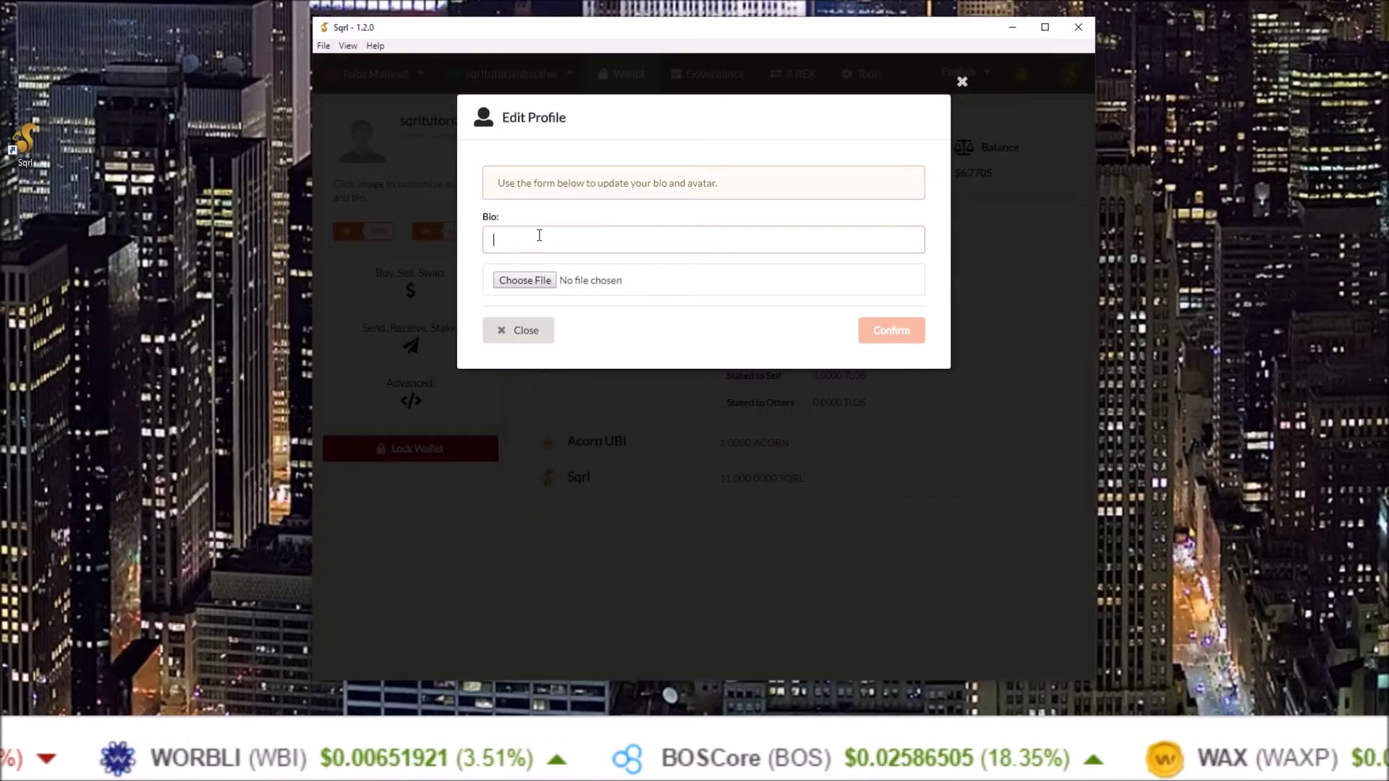
type("SQRL Tutorial")
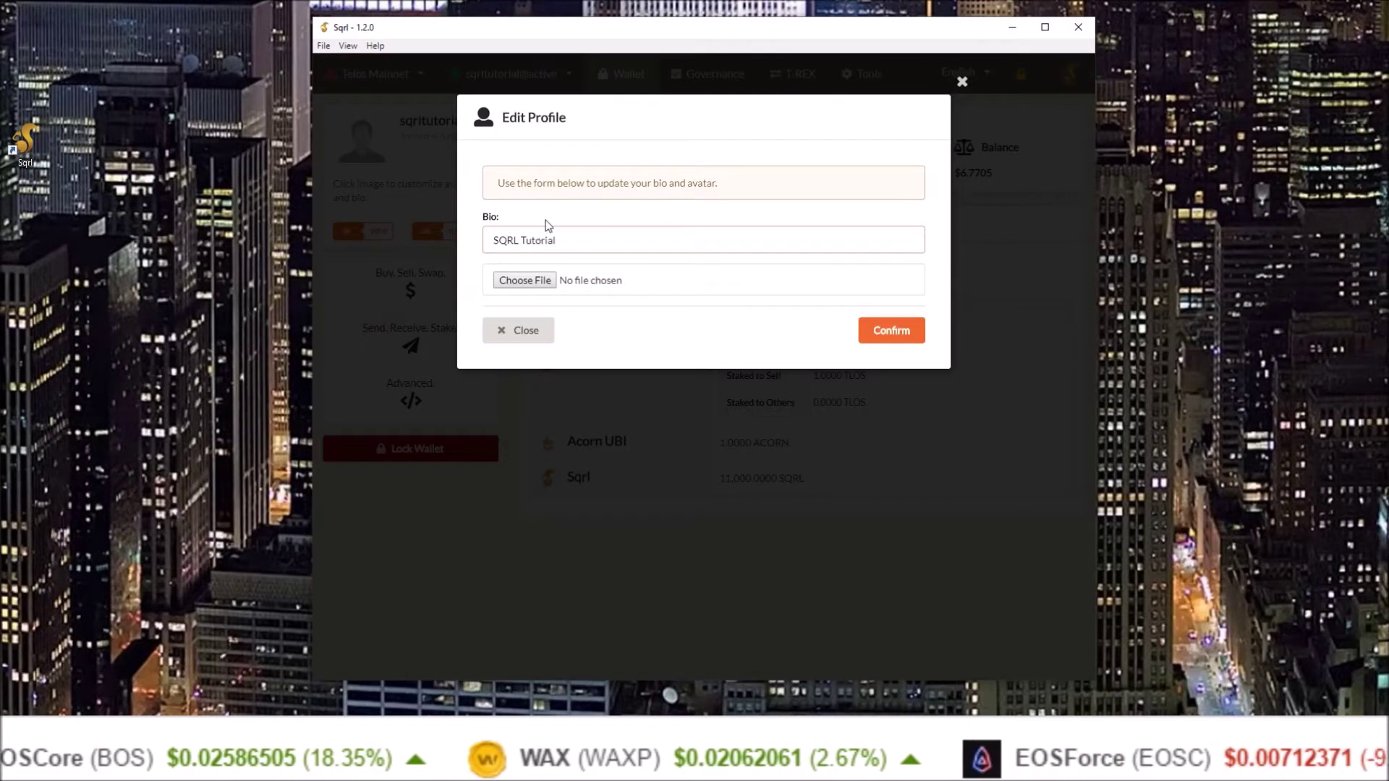
left_click(539, 285)
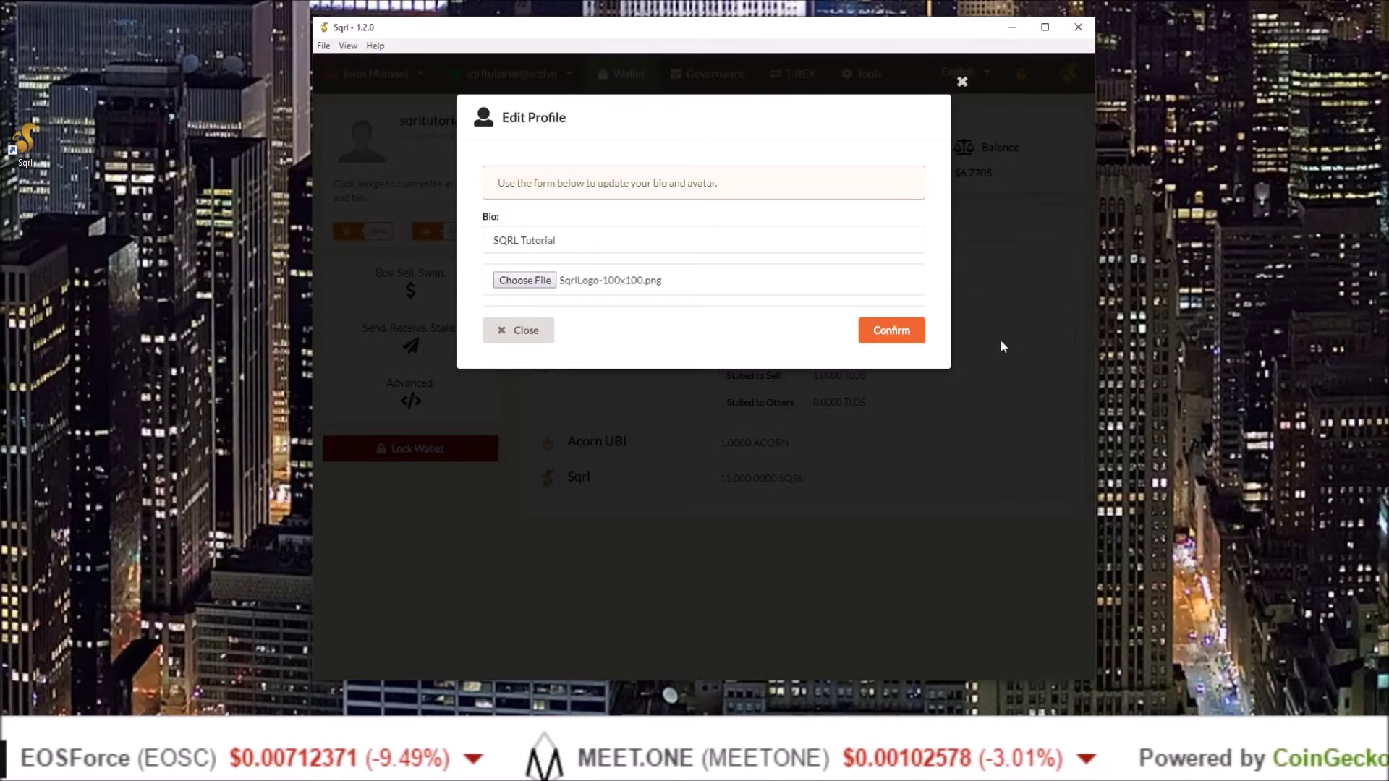
left_click(894, 332)
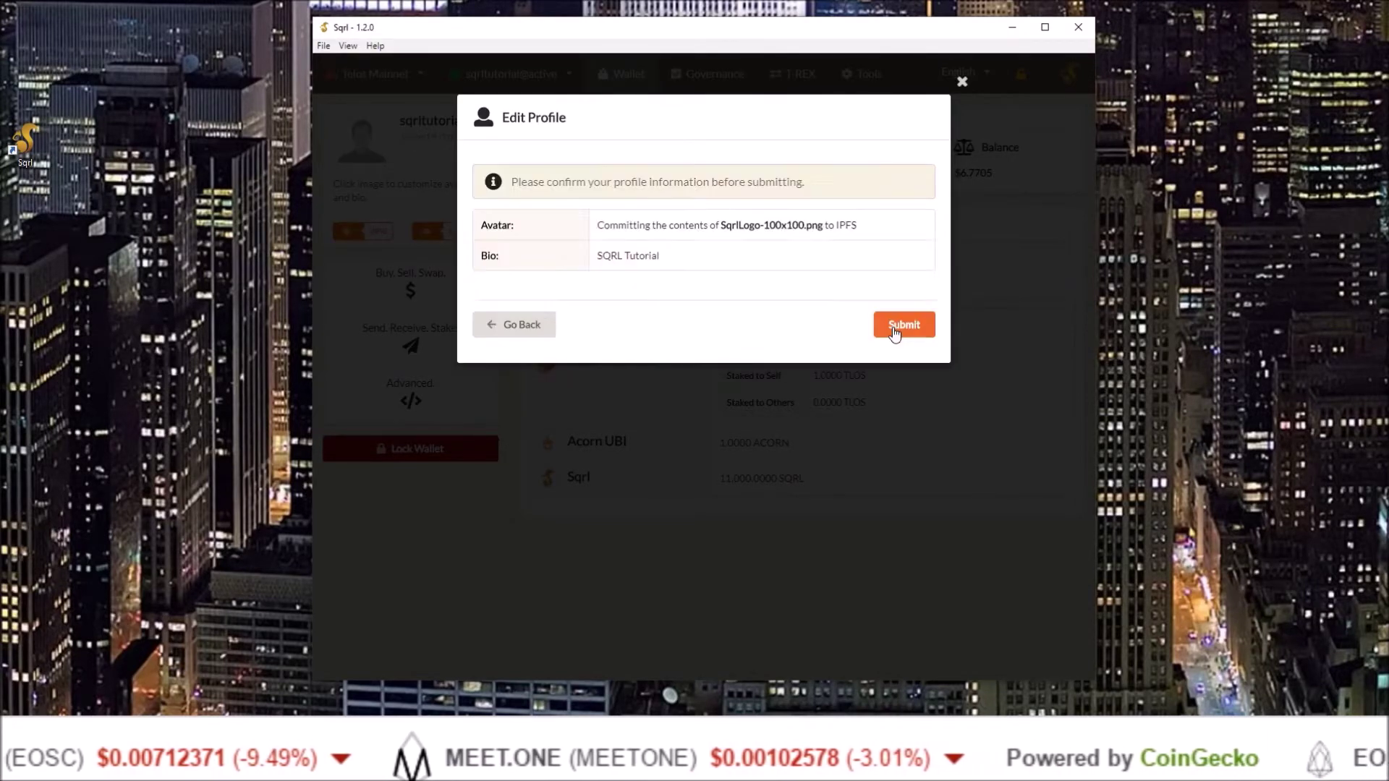
left_click(894, 331)
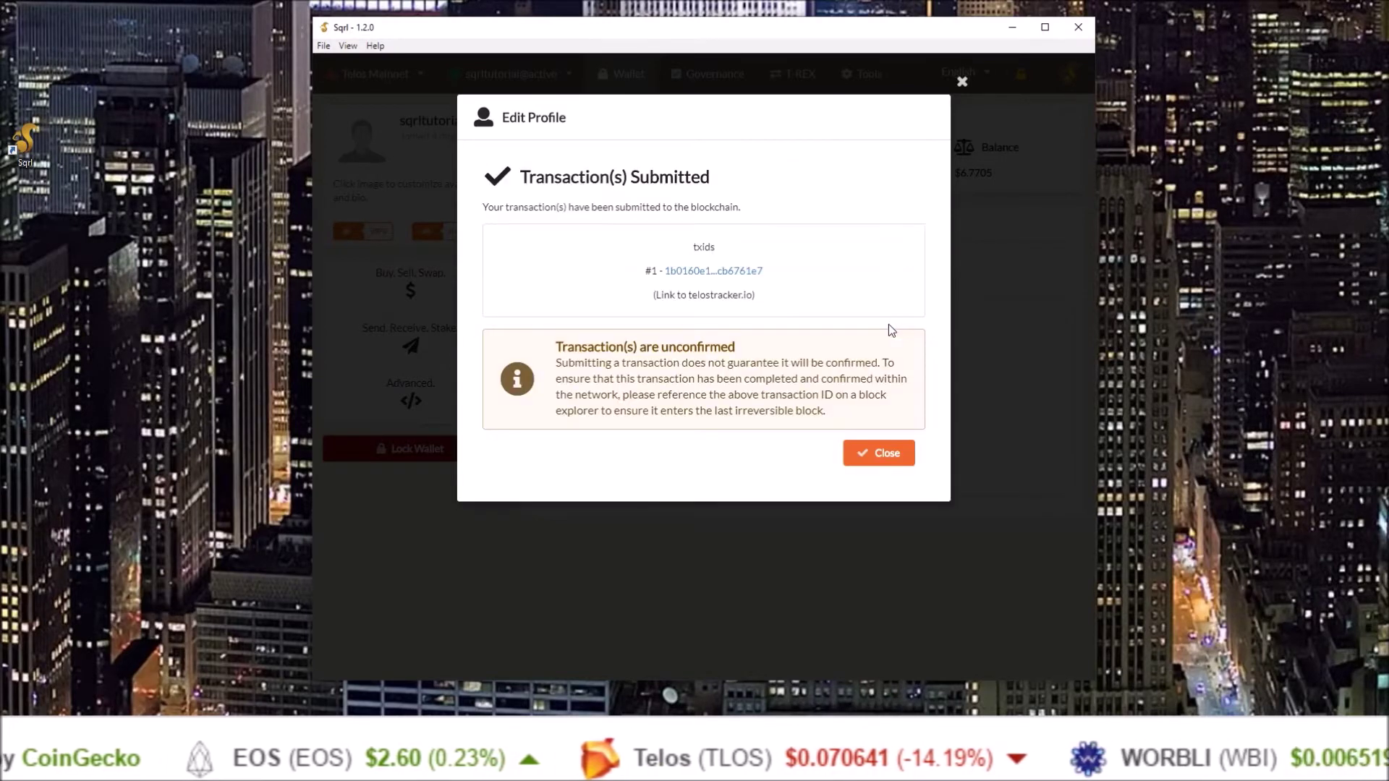
left_click(873, 457)
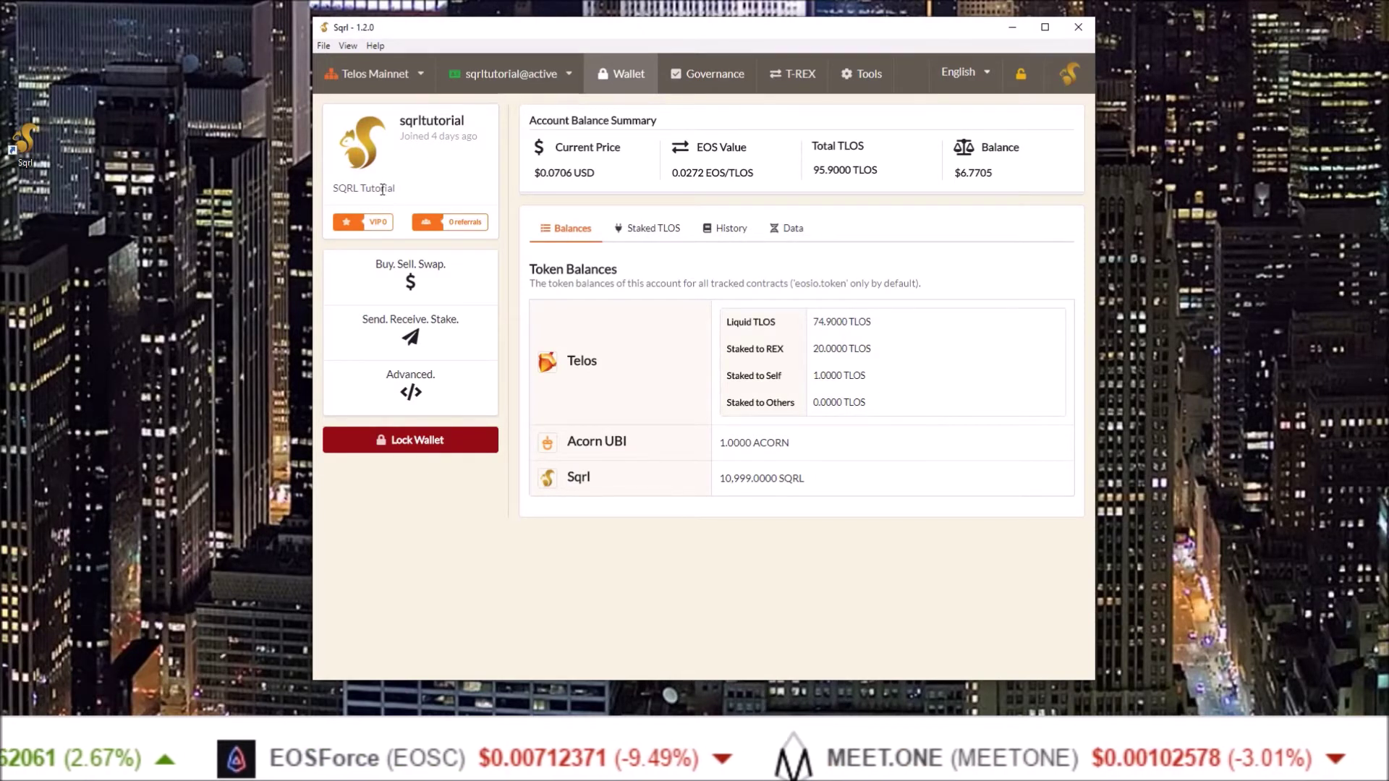
left_click(370, 229)
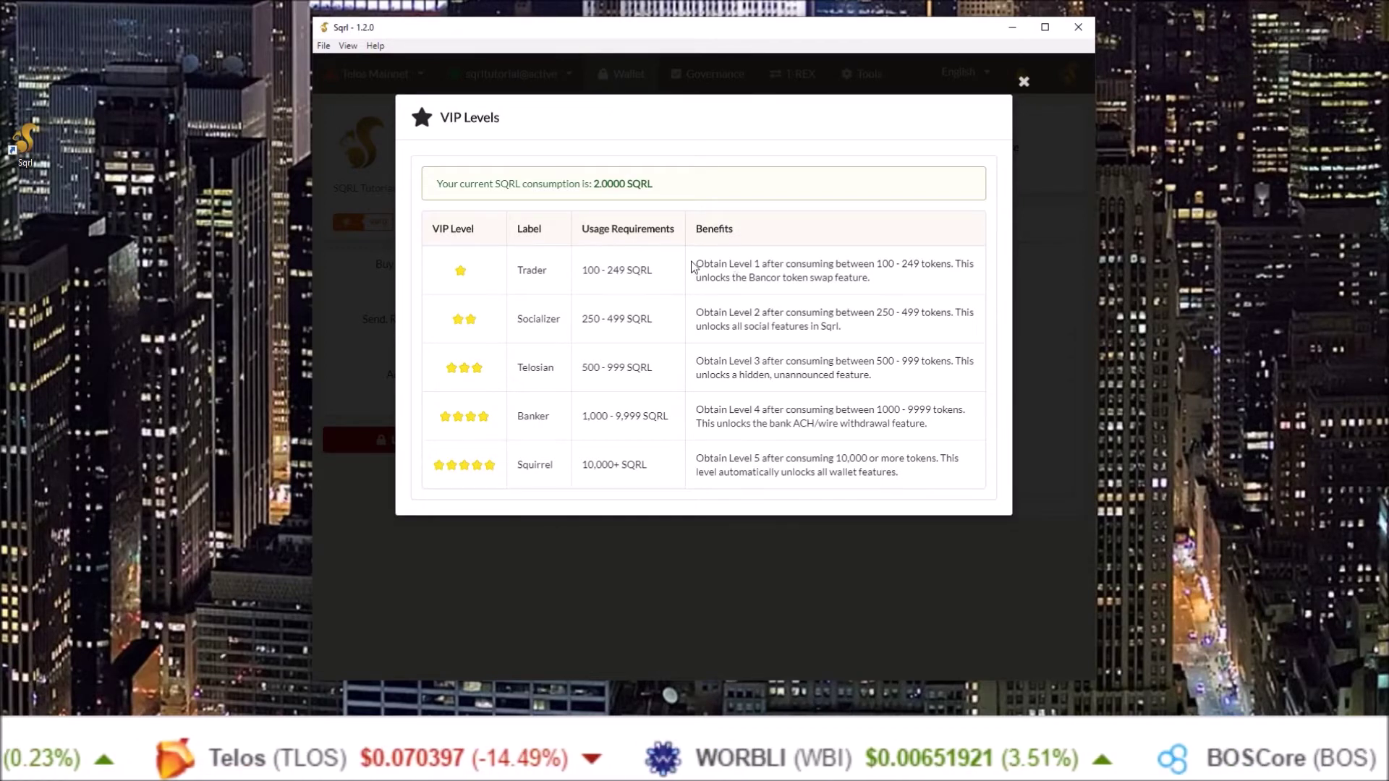
left_click_drag(438, 183, 653, 189)
left_click(674, 190)
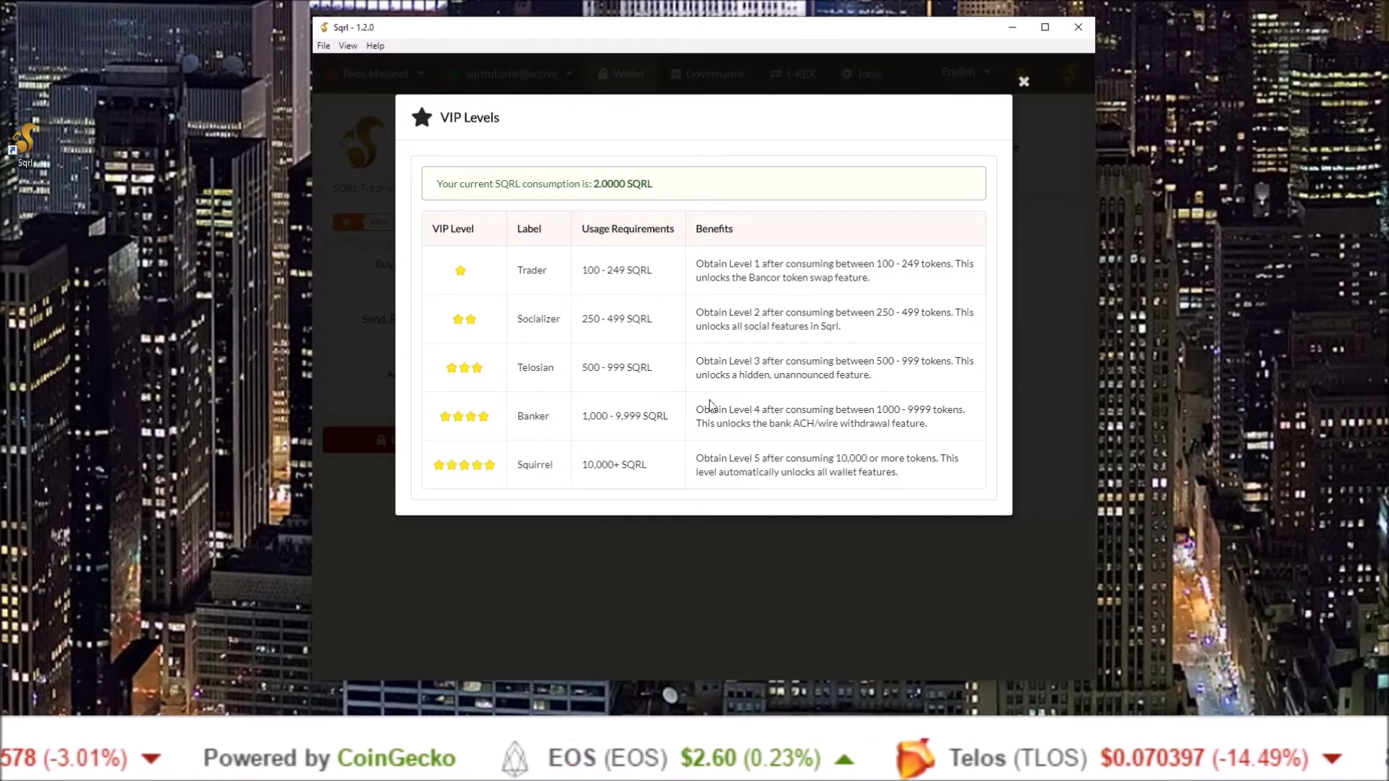
left_click(811, 85)
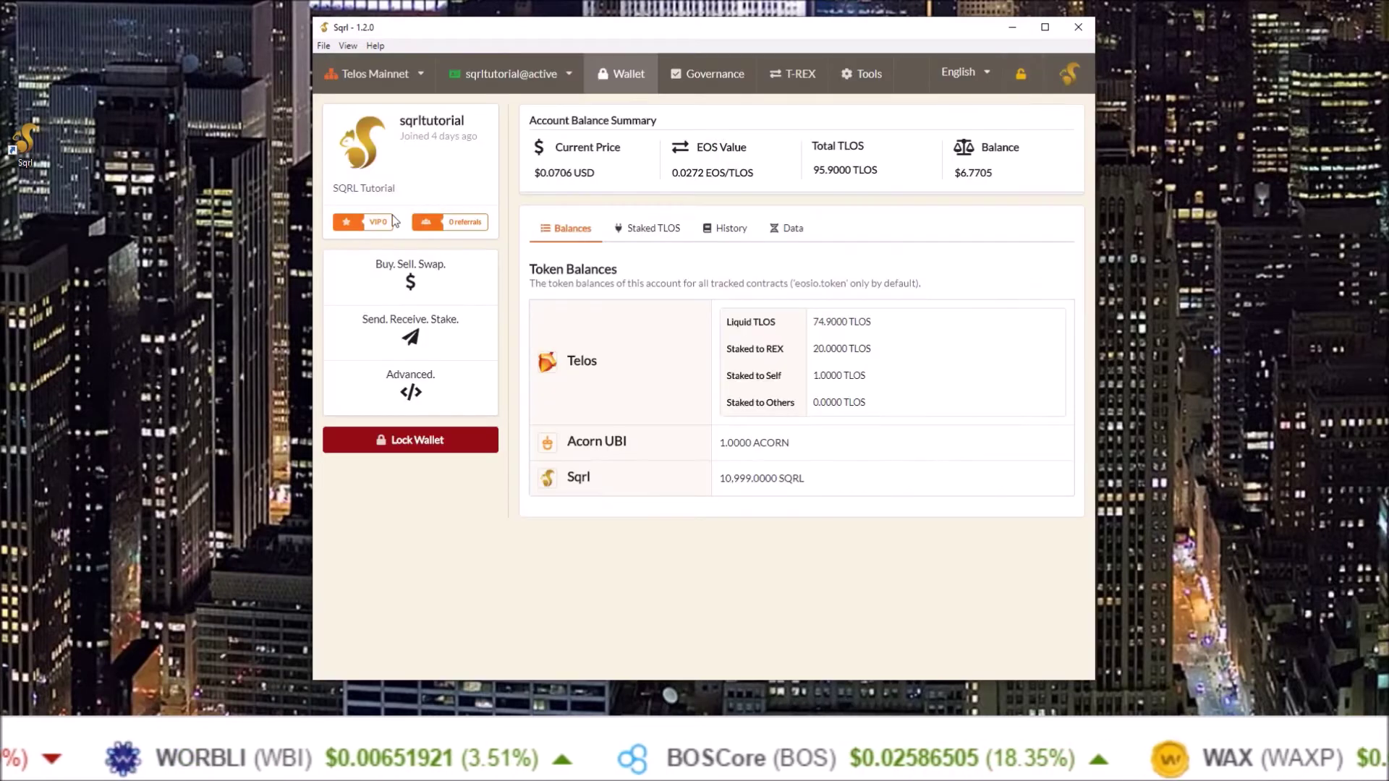
- Show the User Referrals panel and highlight Total Referrals, Tokens Earned and the 5 SQRL reward line
left_click(465, 223)
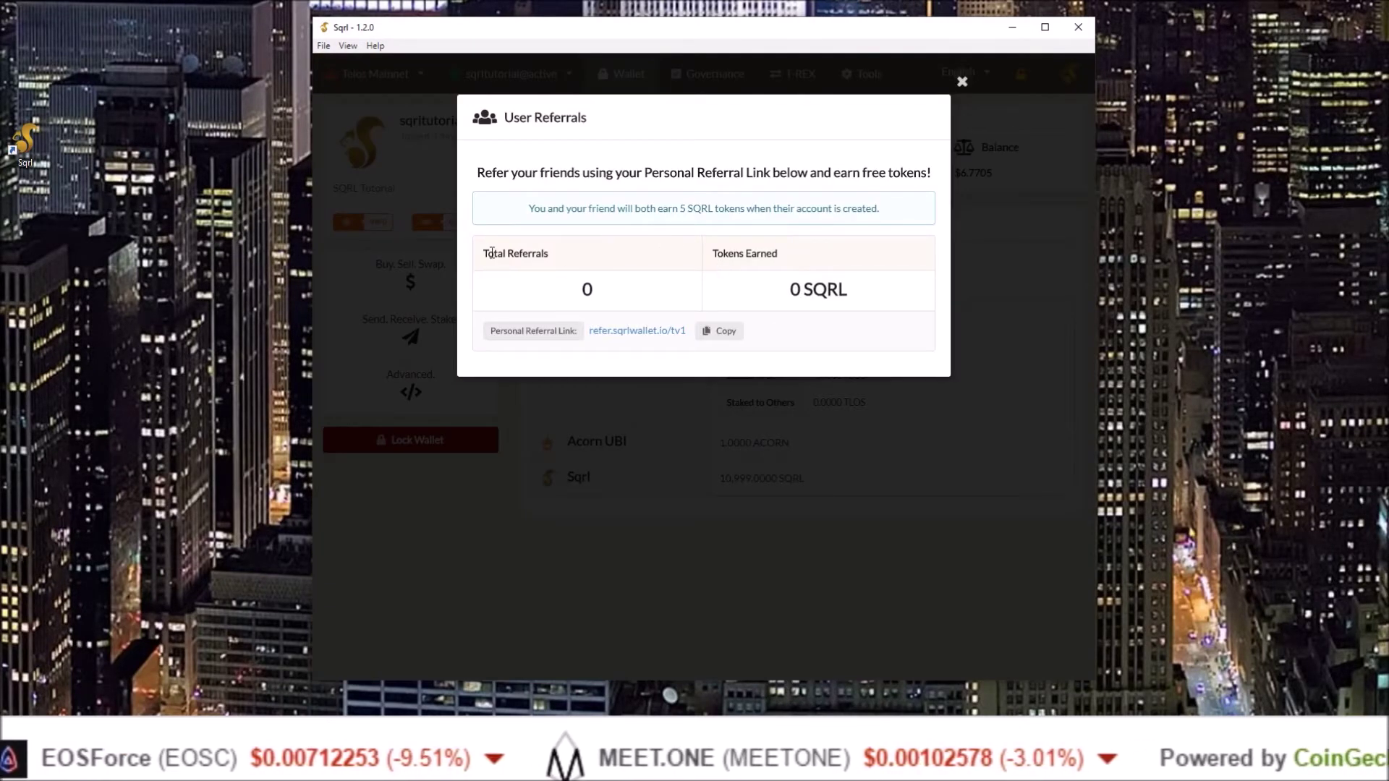
left_click_drag(484, 255, 552, 259)
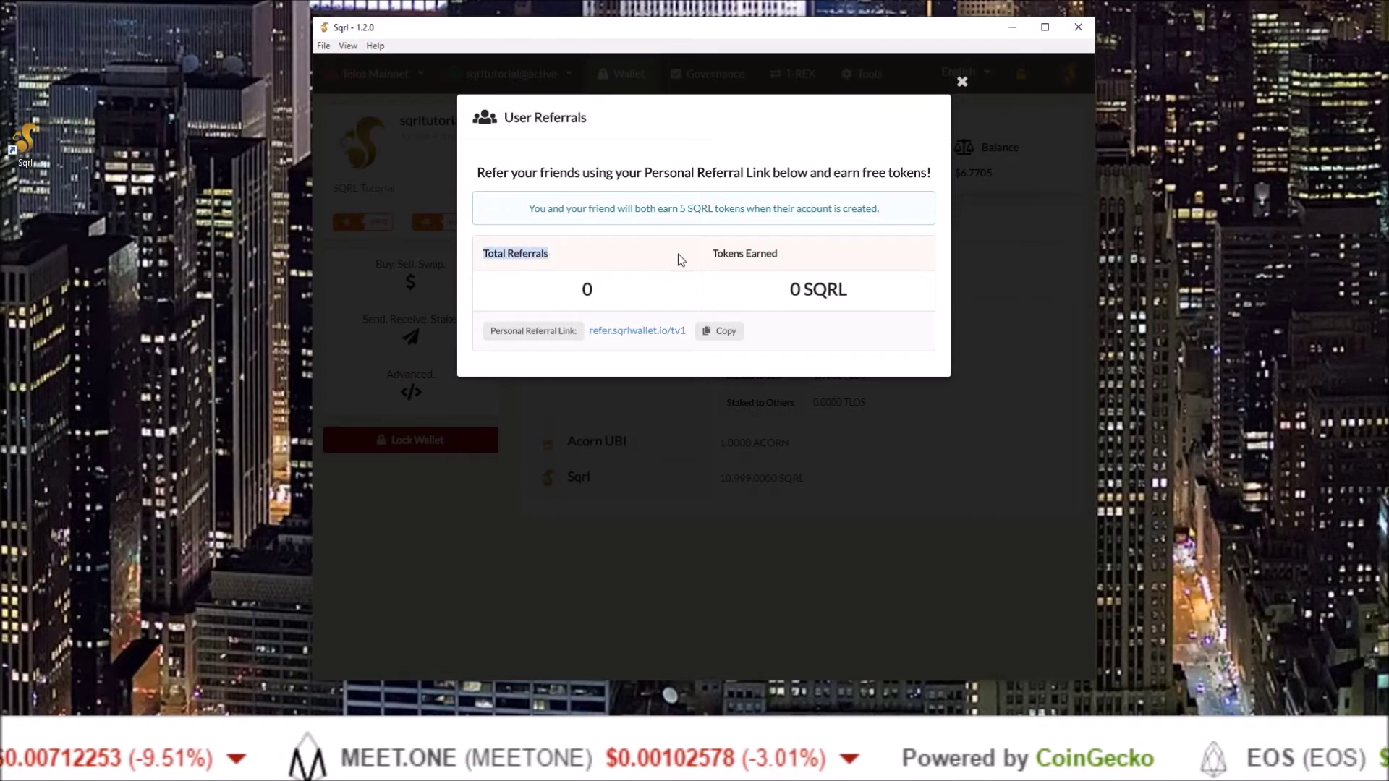
left_click_drag(712, 253, 797, 259)
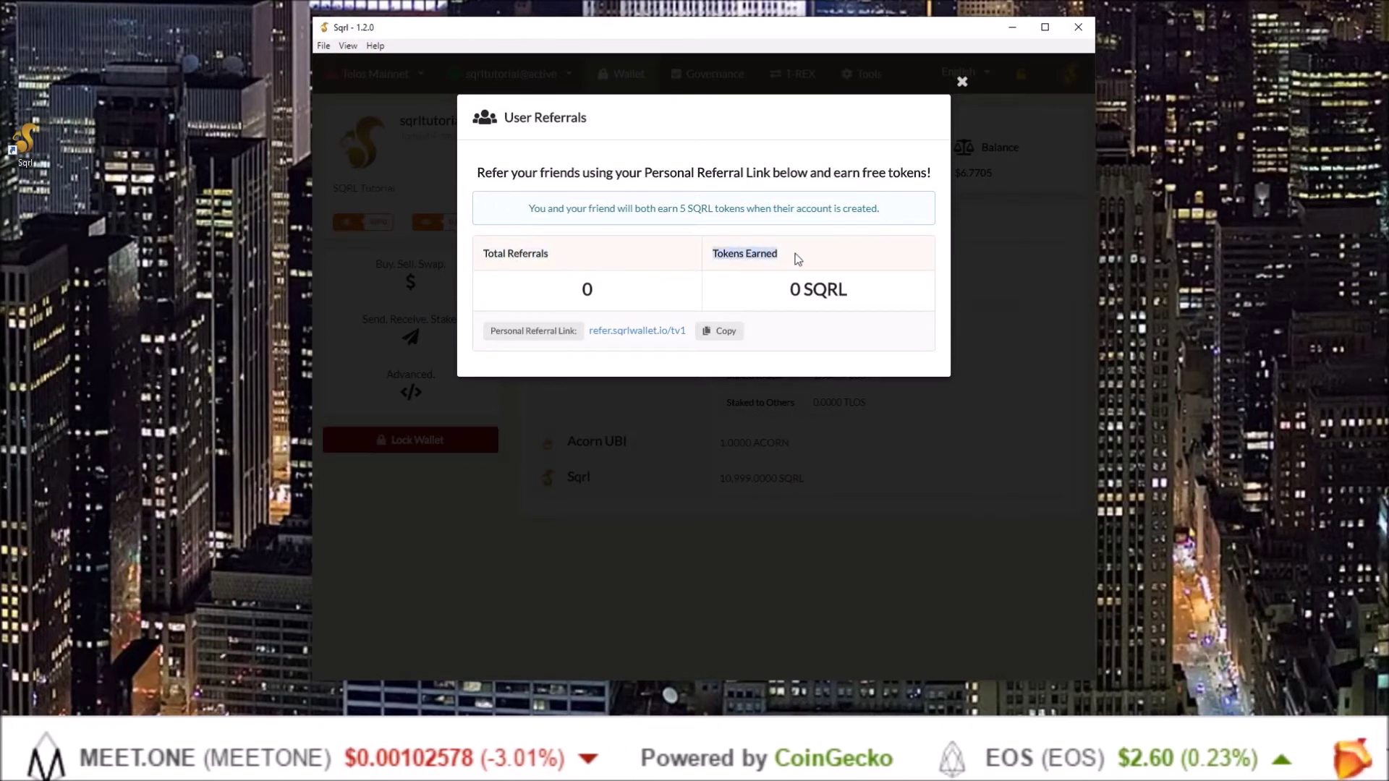
left_click(797, 259)
left_click_drag(530, 207, 896, 213)
left_click(896, 214)
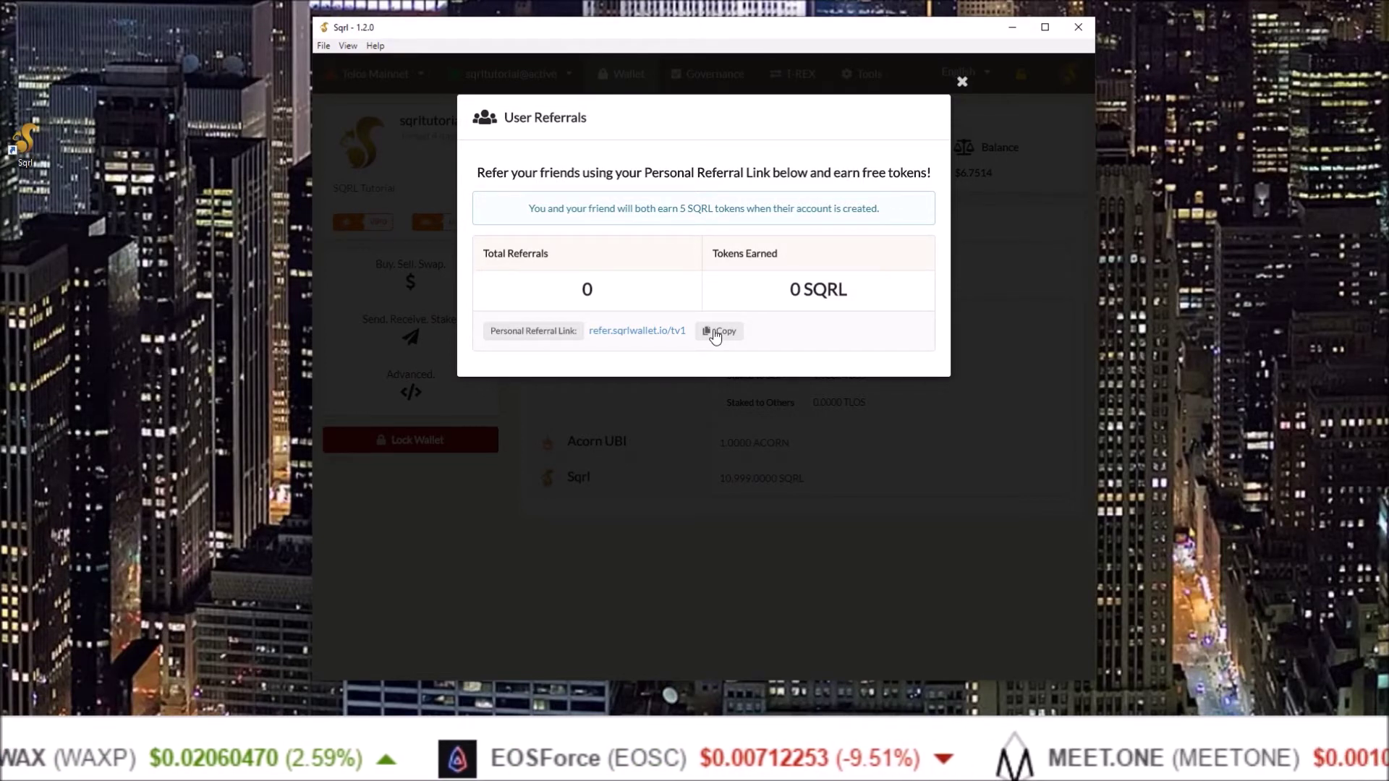
- Copy the personal referral link and close the referrals window
left_click(306, 324)
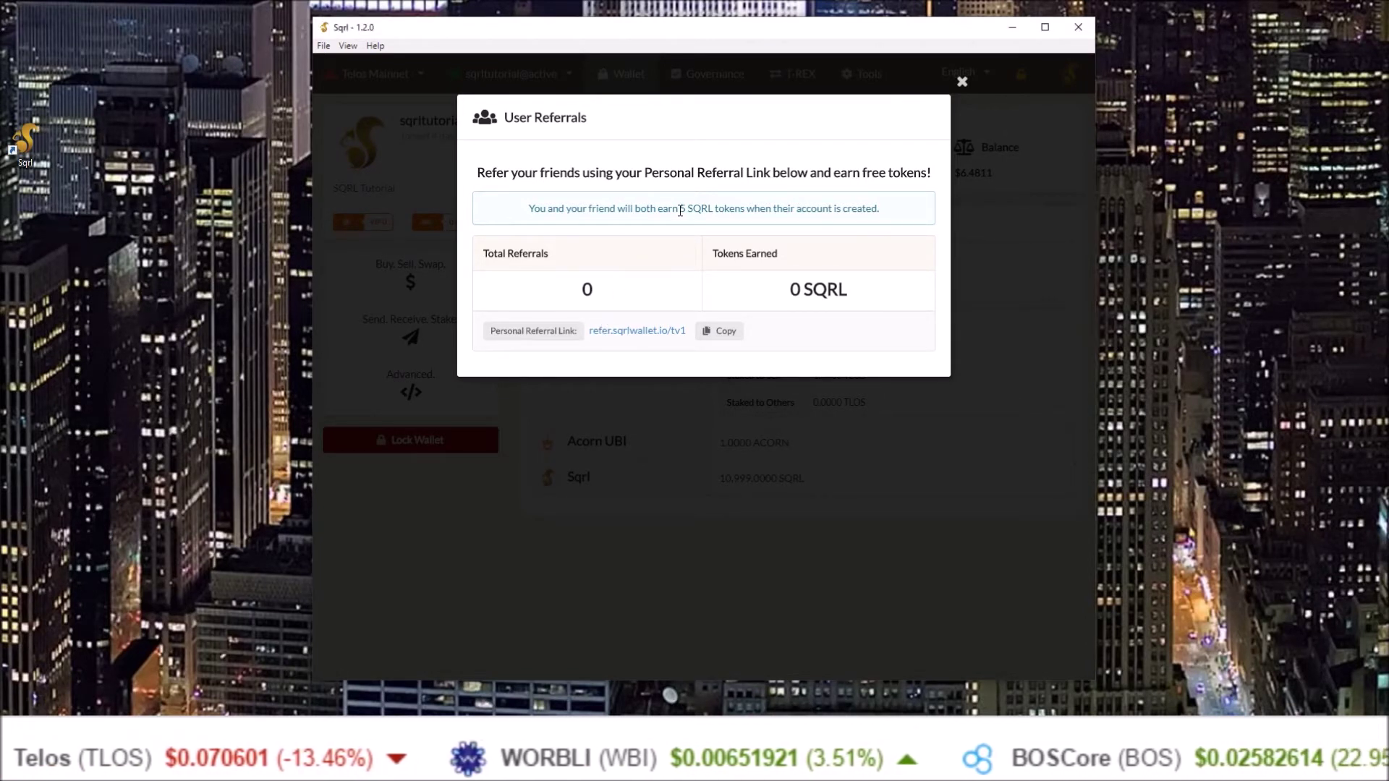
left_click_drag(680, 211, 747, 211)
key("Escape")
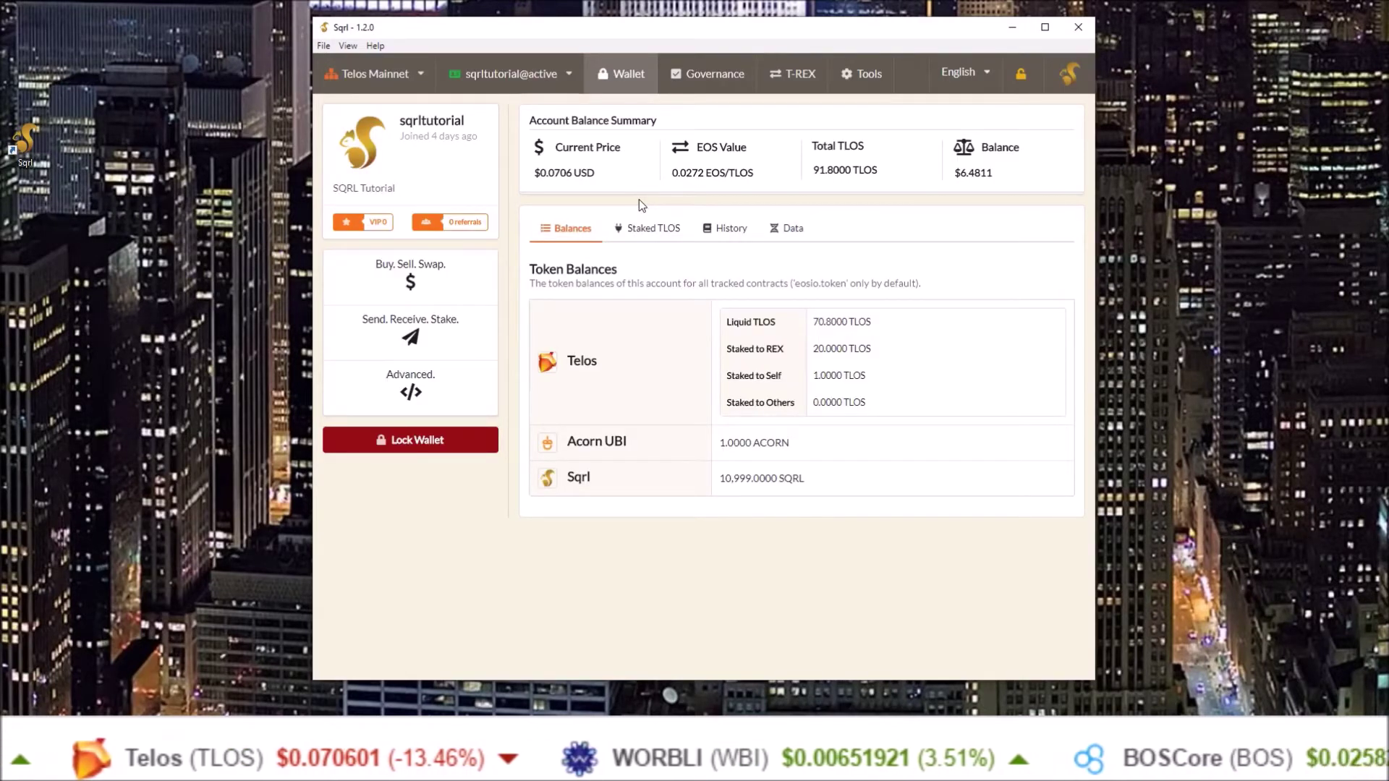
left_click(436, 280)
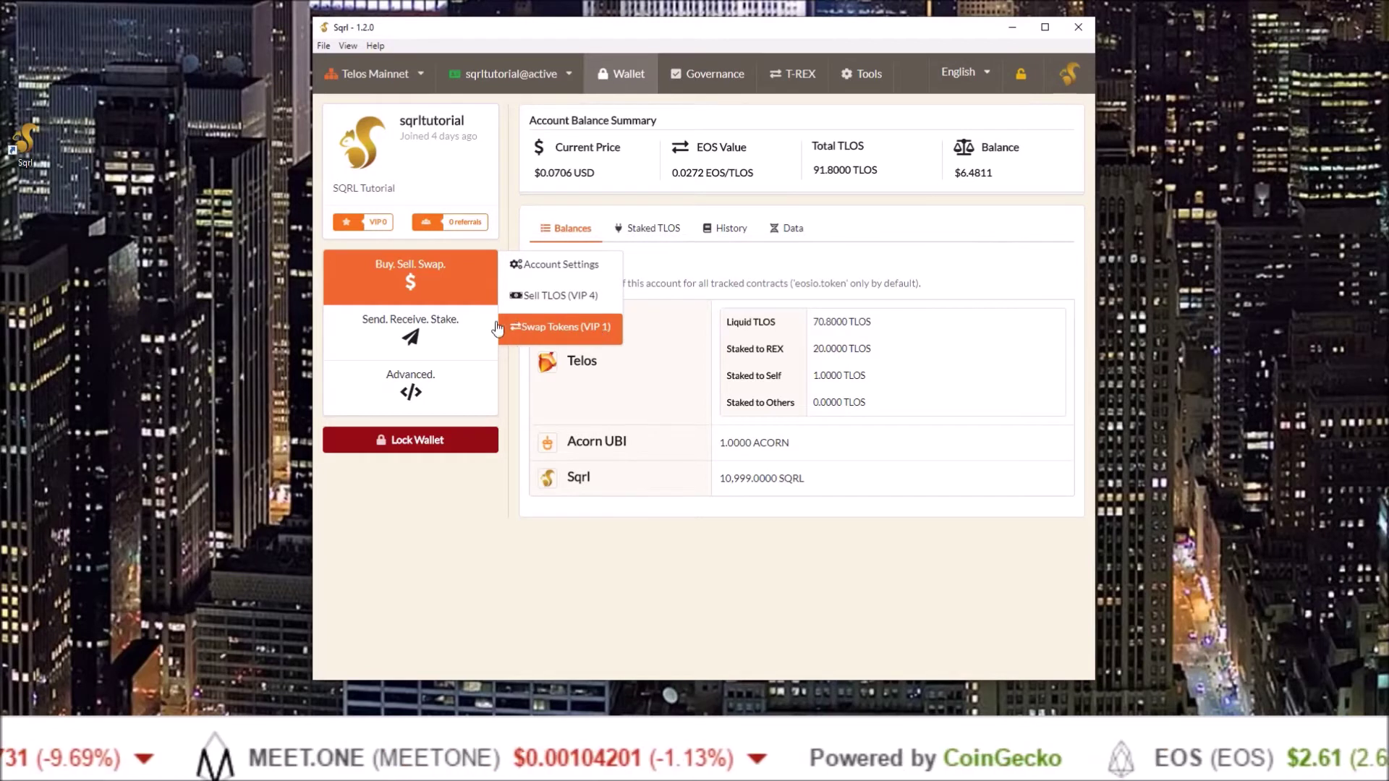
mouse_move(467, 340)
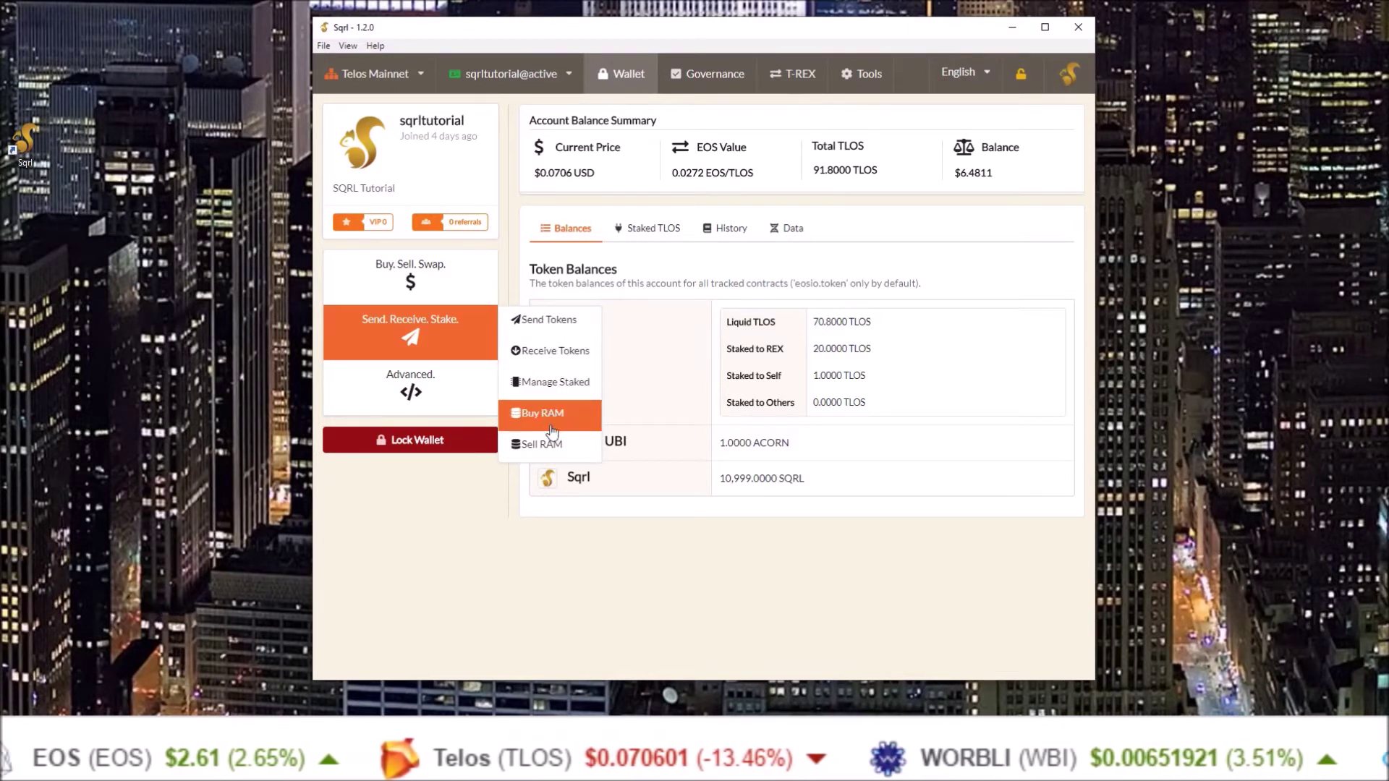
mouse_move(443, 406)
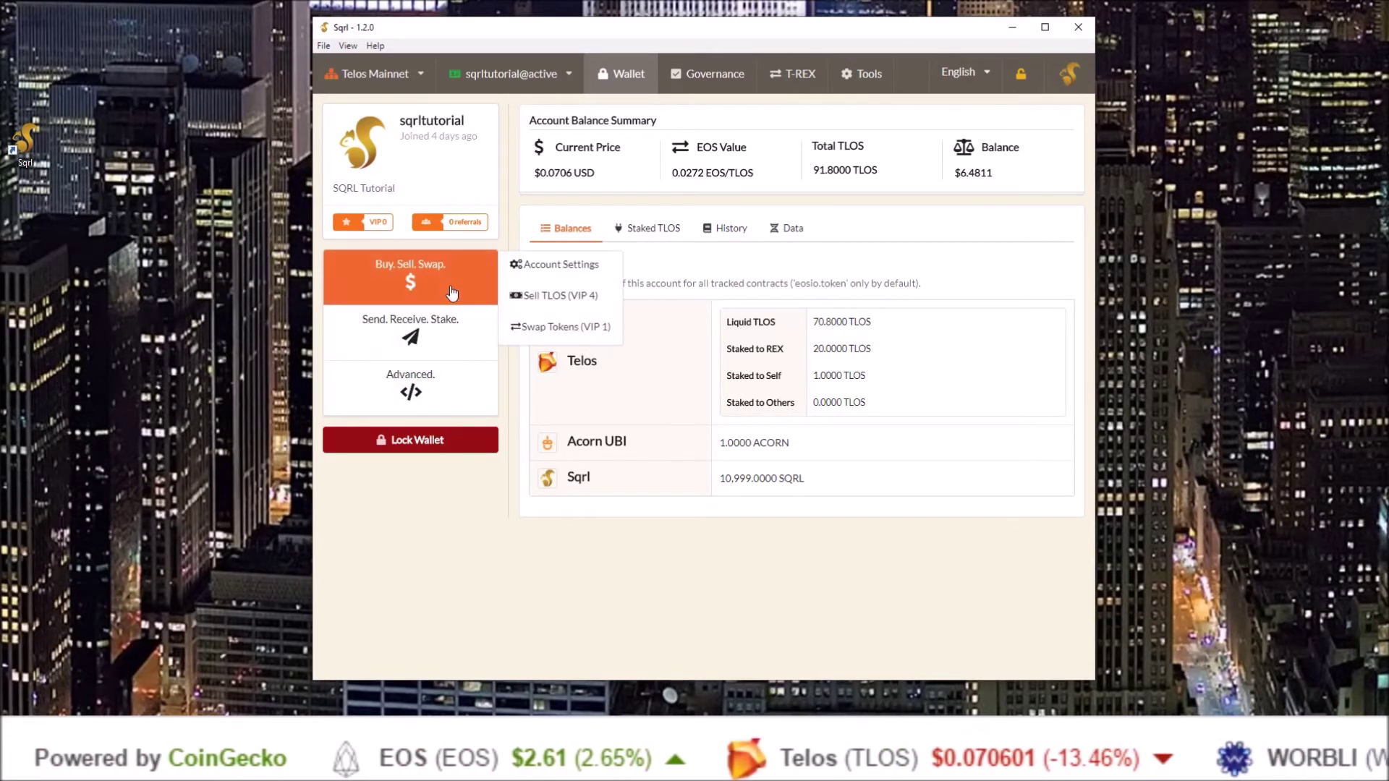
left_click(366, 224)
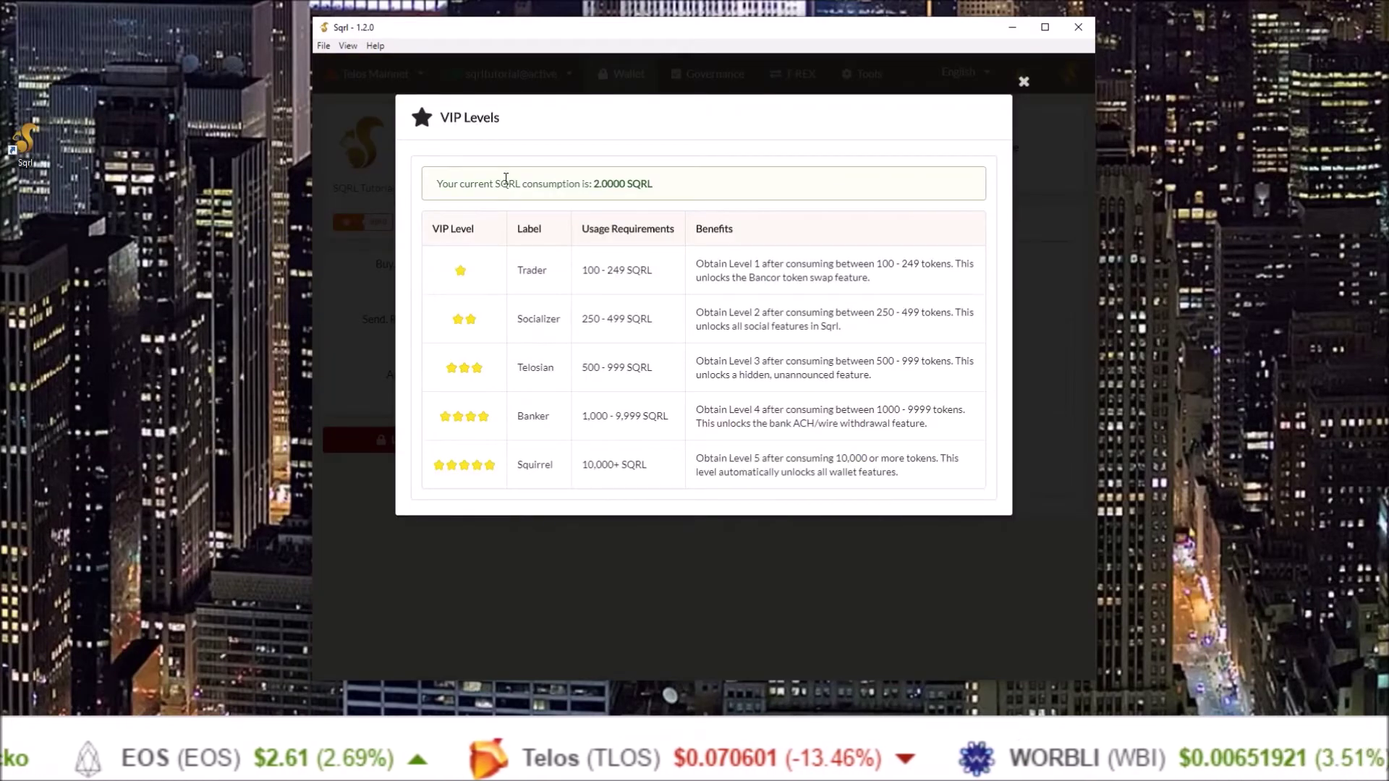
left_click_drag(484, 183, 673, 186)
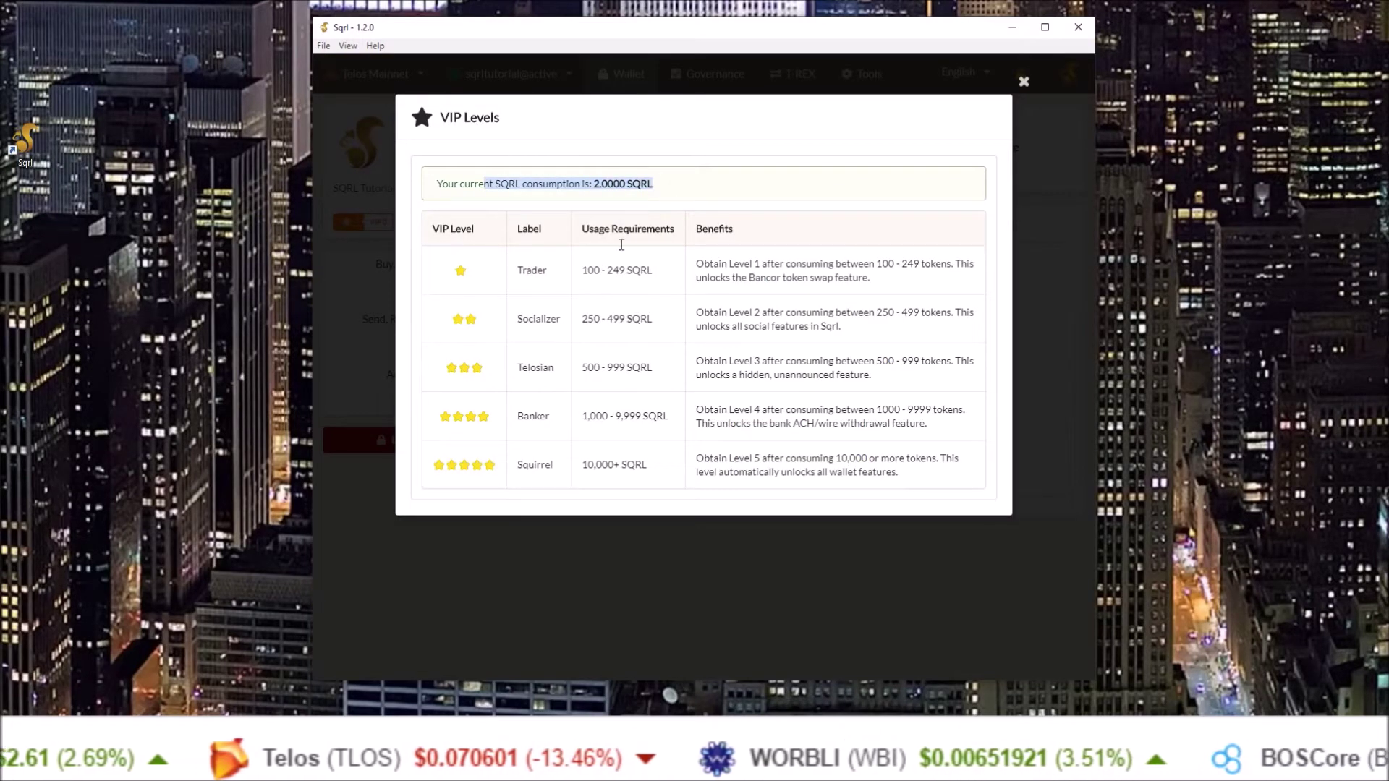
left_click(1024, 81)
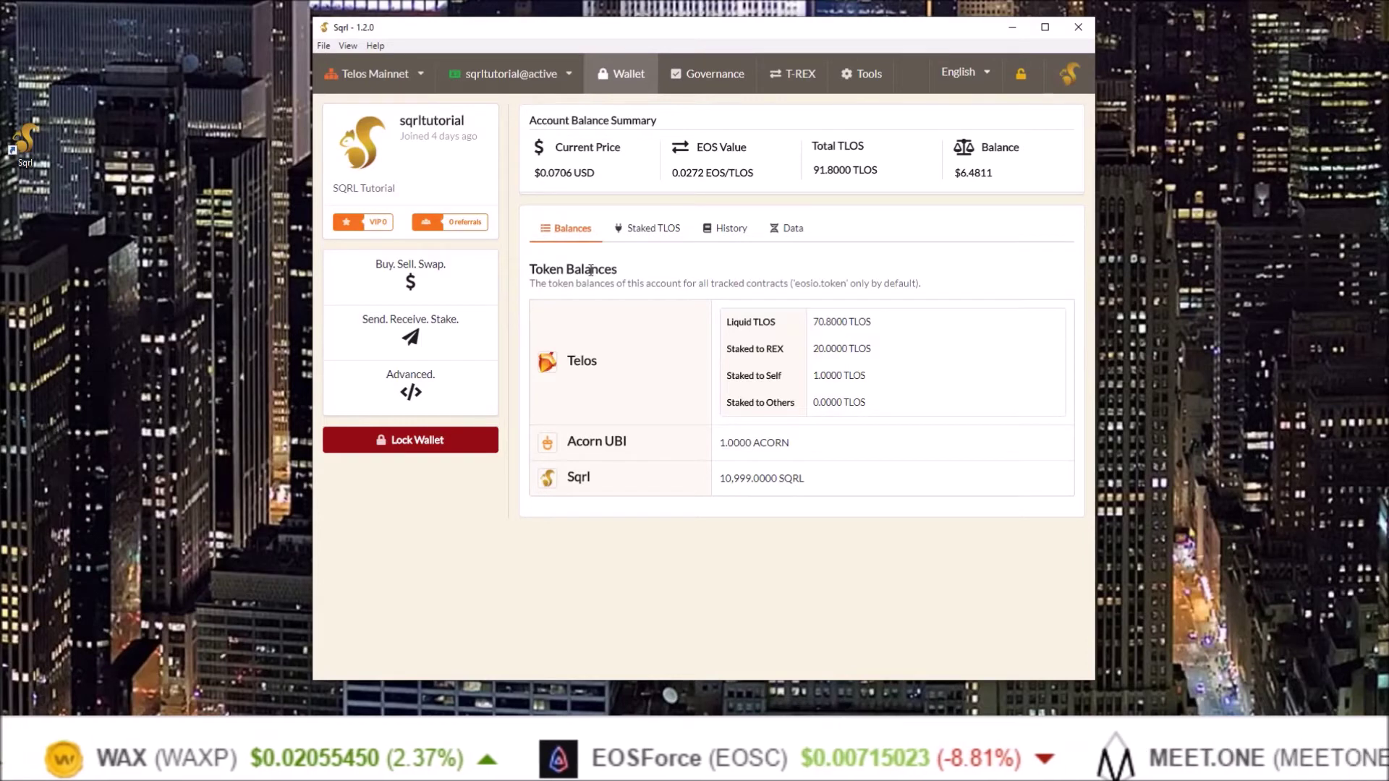
left_click(861, 79)
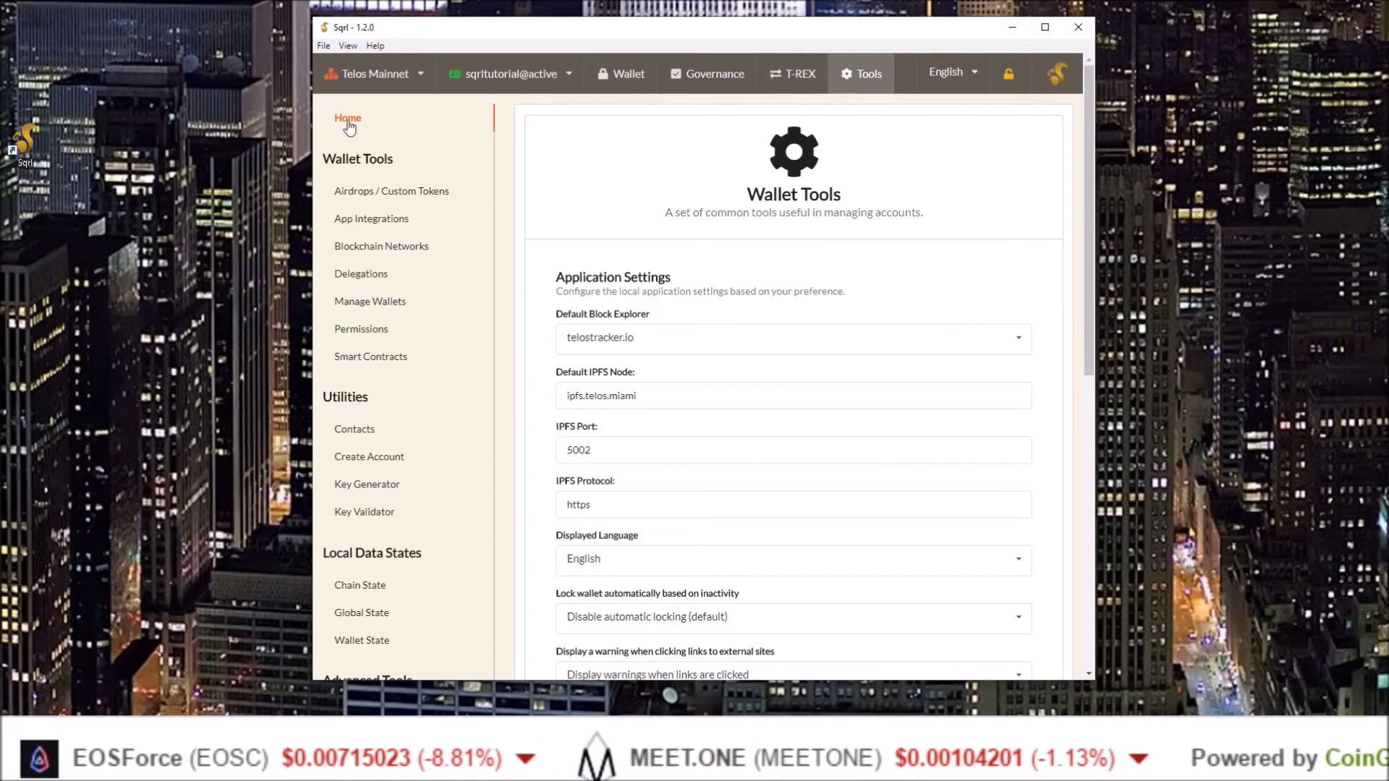
left_click_drag(1089, 116, 1066, 248)
scroll(1060, 260, "down", 3)
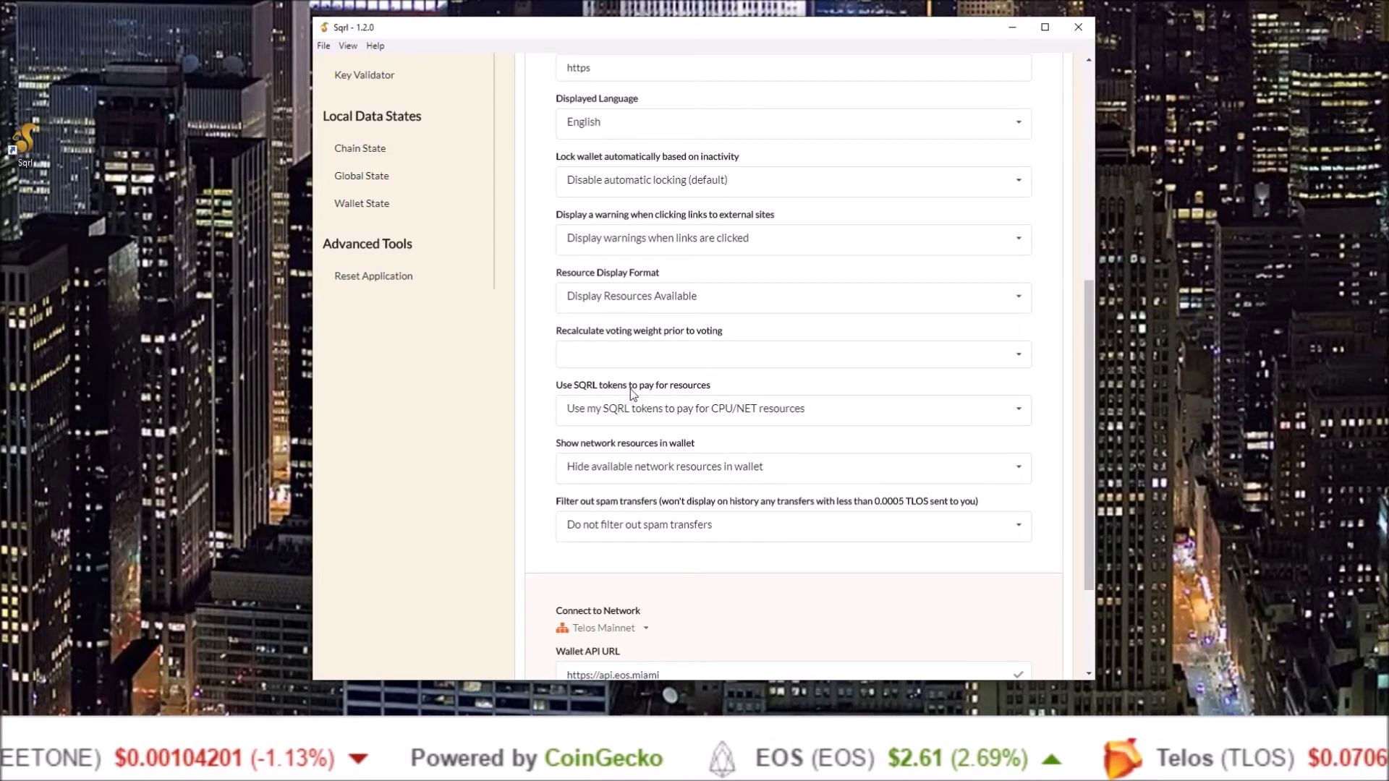
left_click(749, 414)
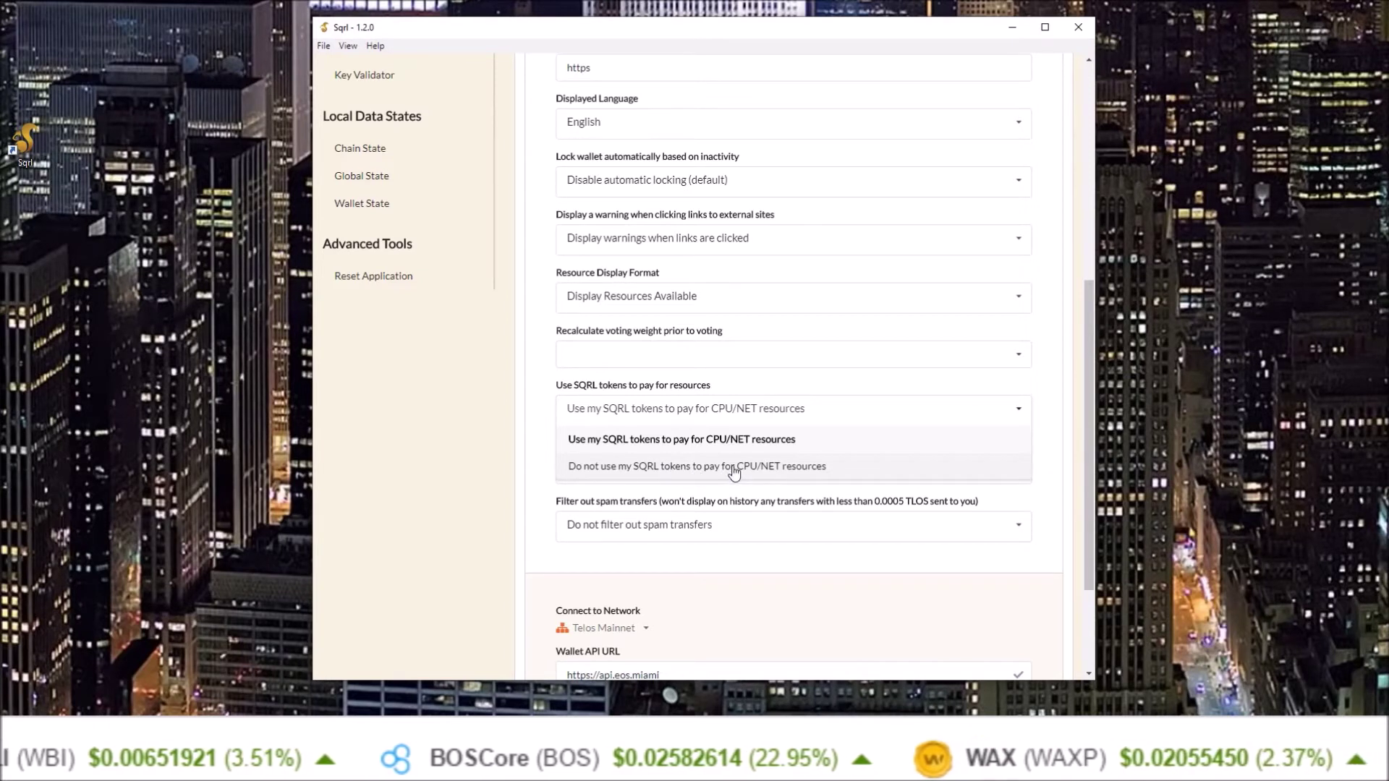
left_click(790, 407)
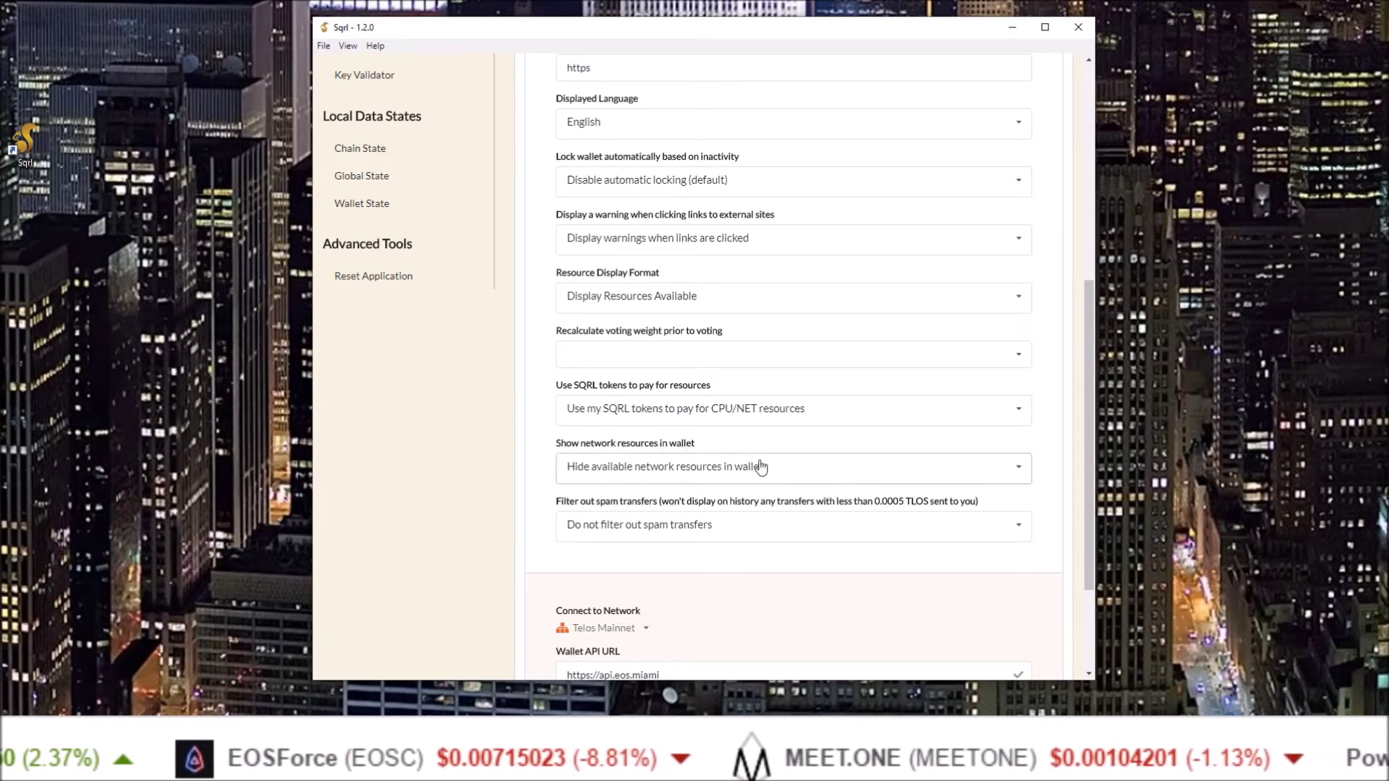
scroll(761, 127, "up", 7)
left_click(625, 73)
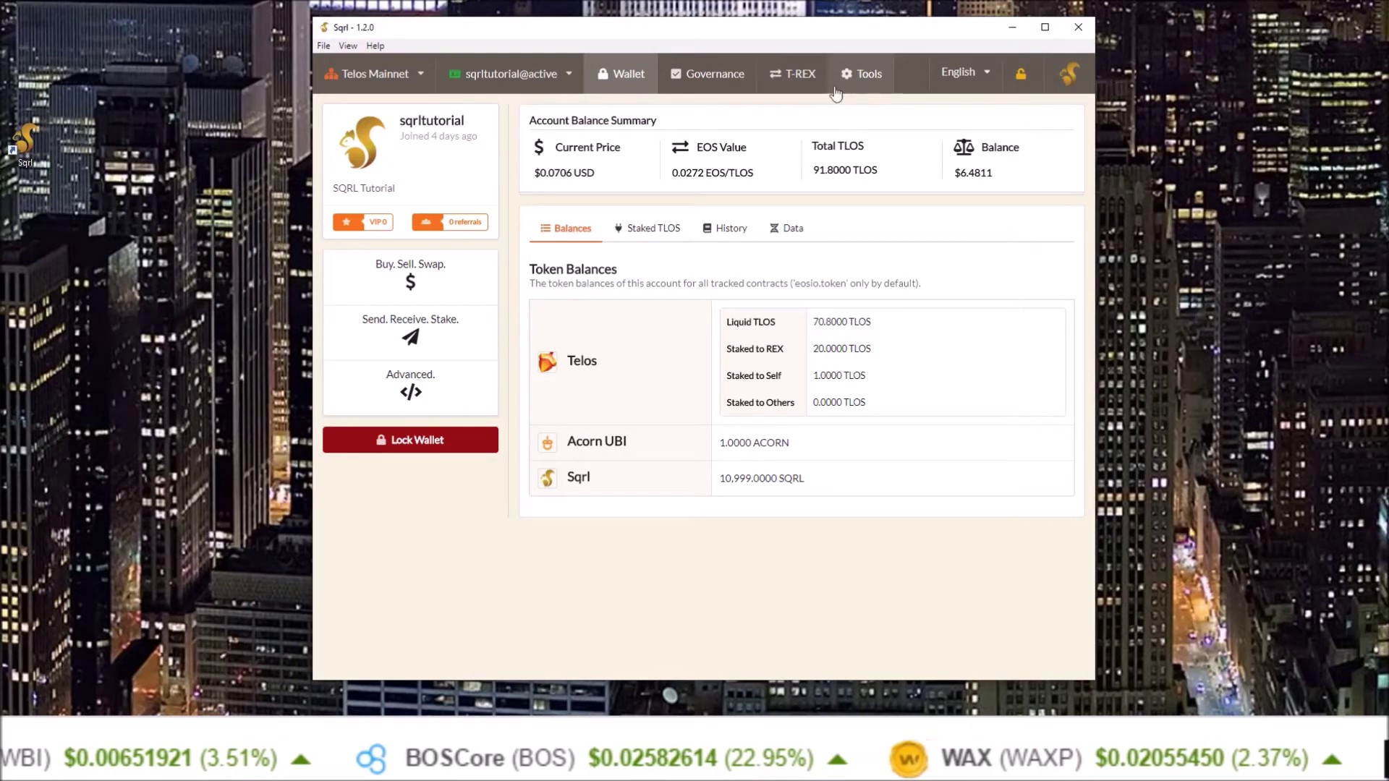
left_click(864, 74)
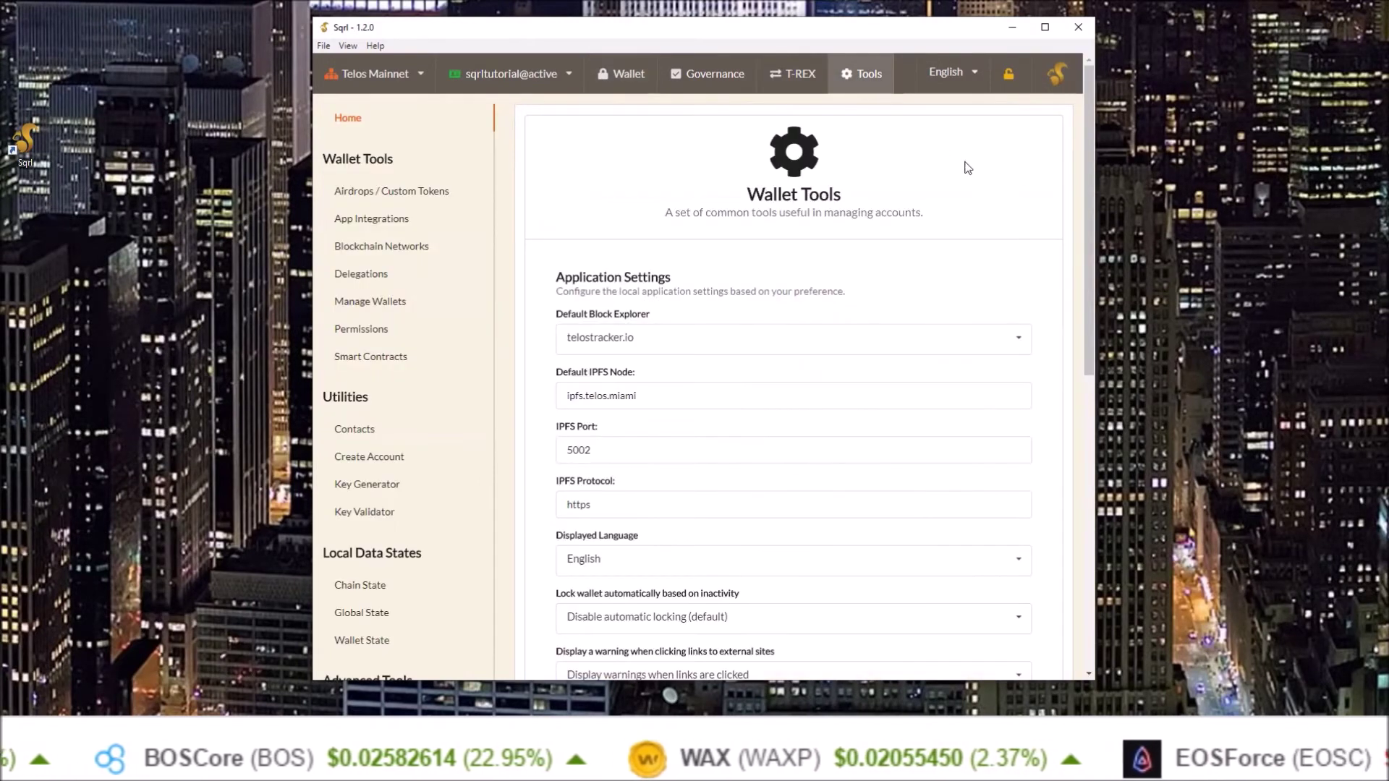
left_click_drag(1092, 139, 1036, 320)
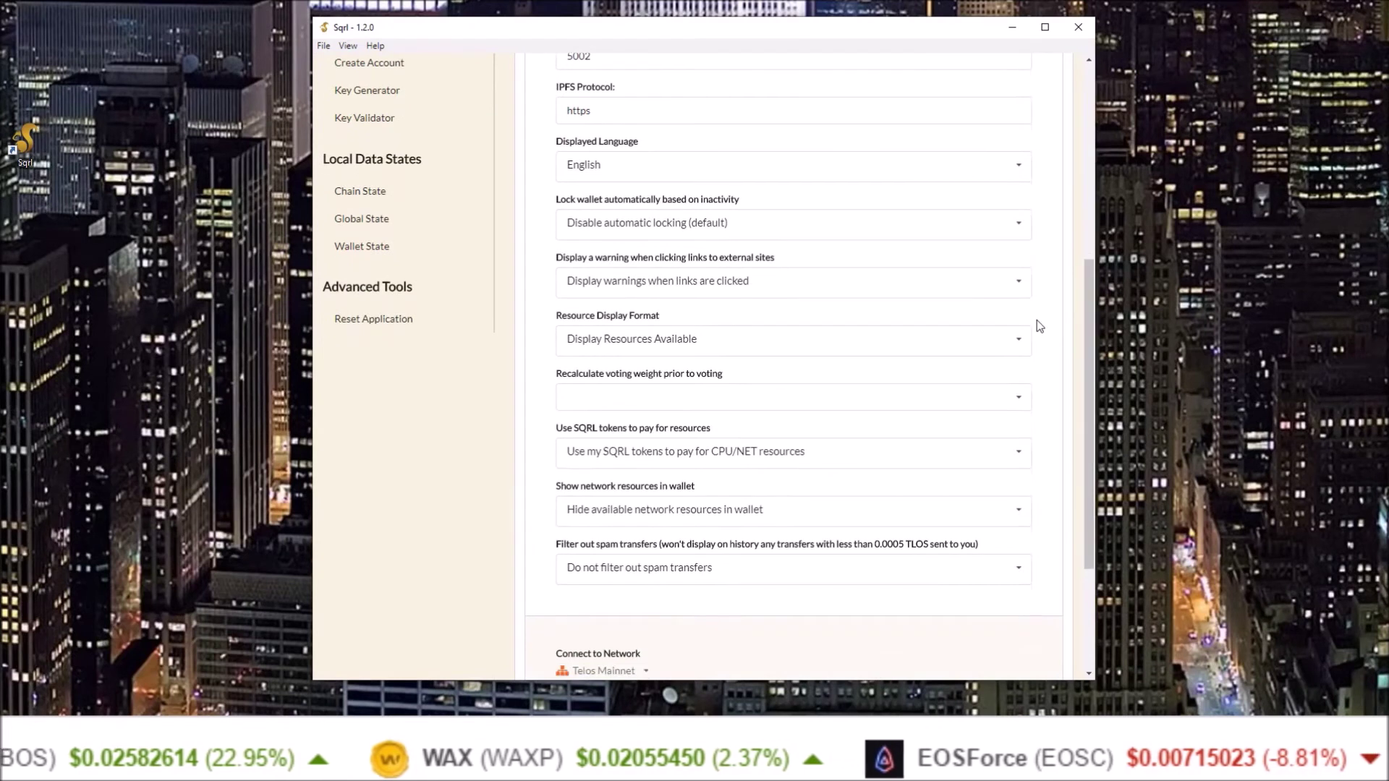
left_click(651, 511)
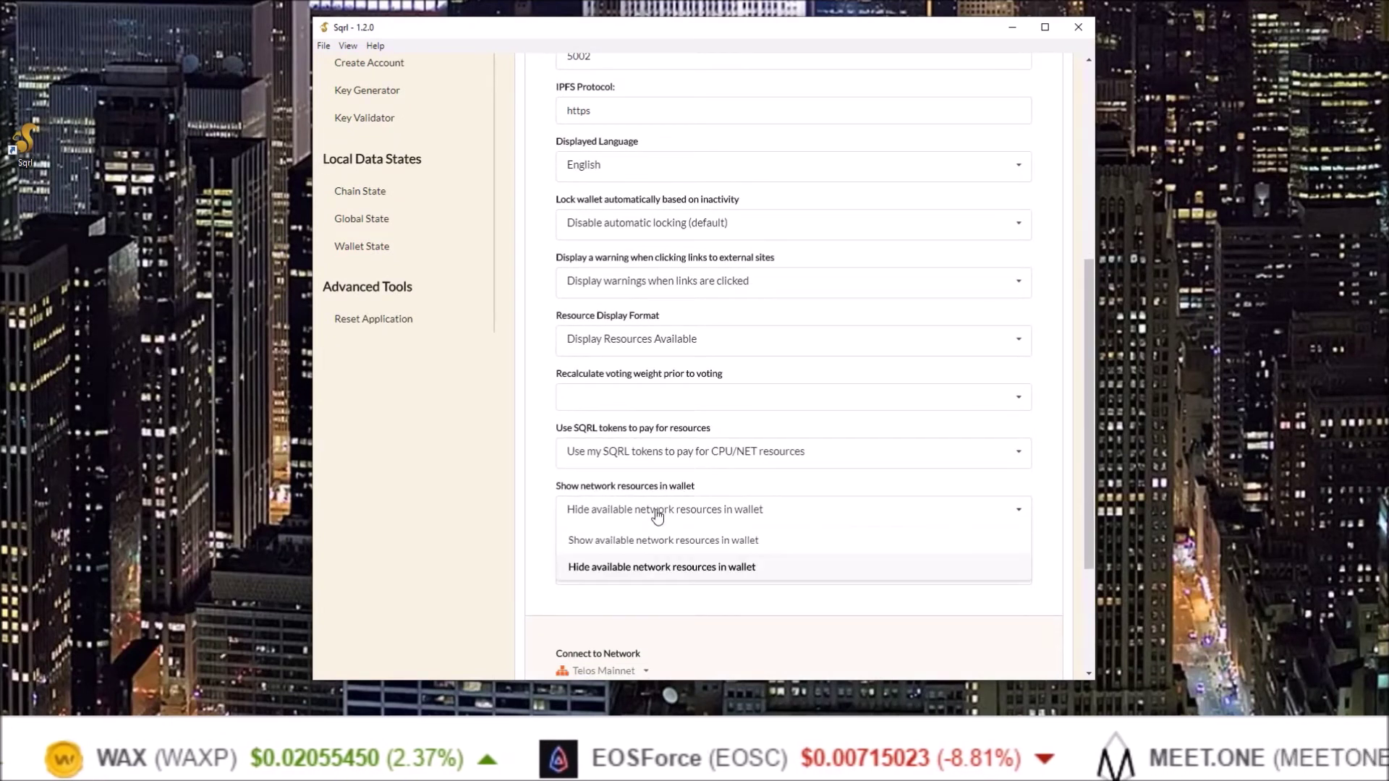
left_click(606, 542)
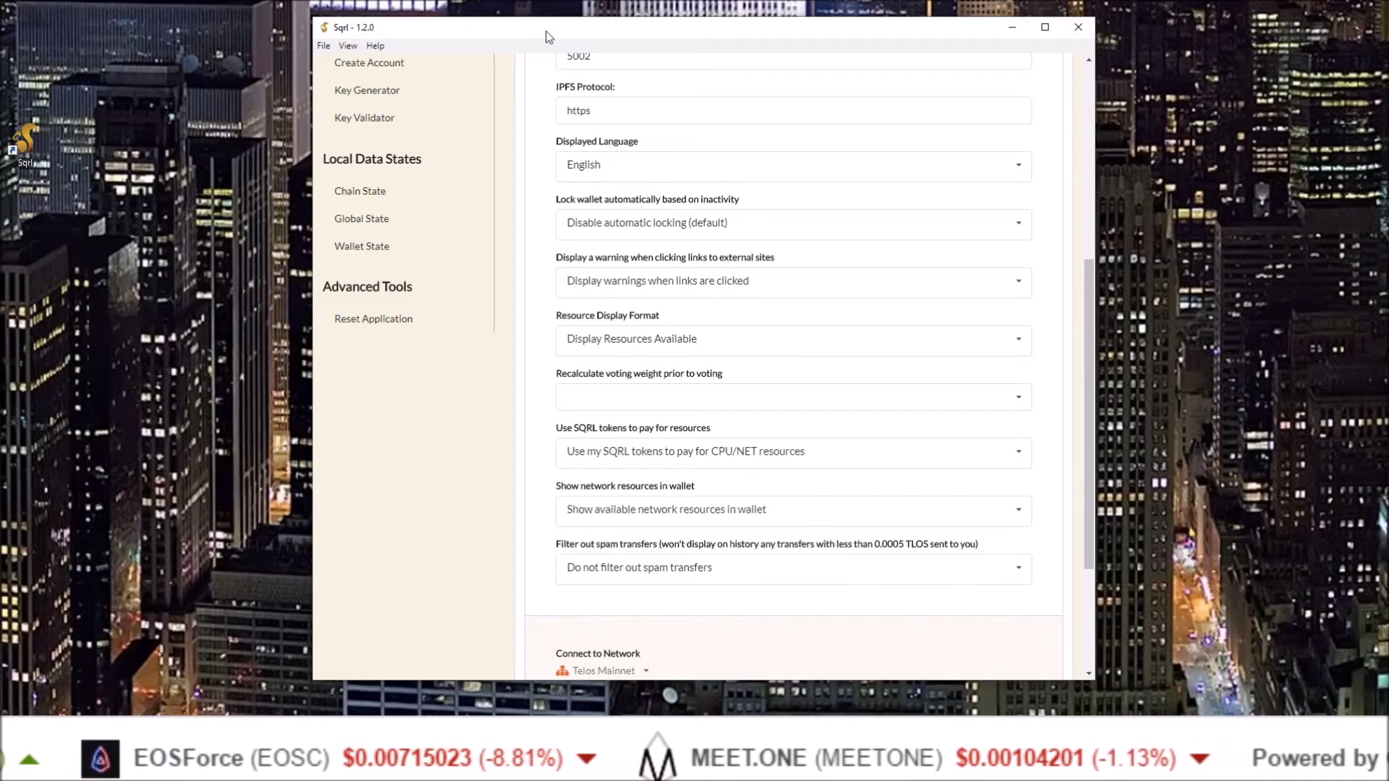
scroll(1094, 72, "up", 10)
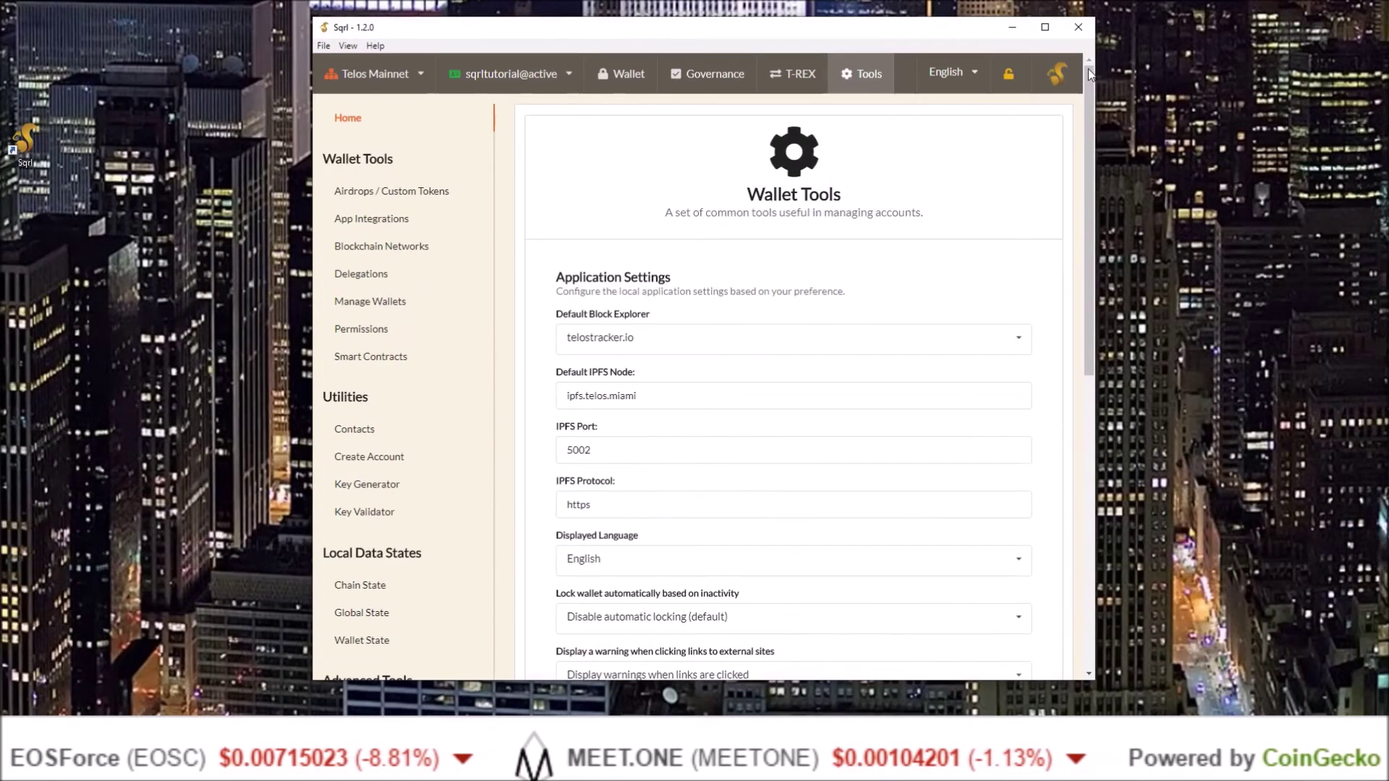
left_click(621, 73)
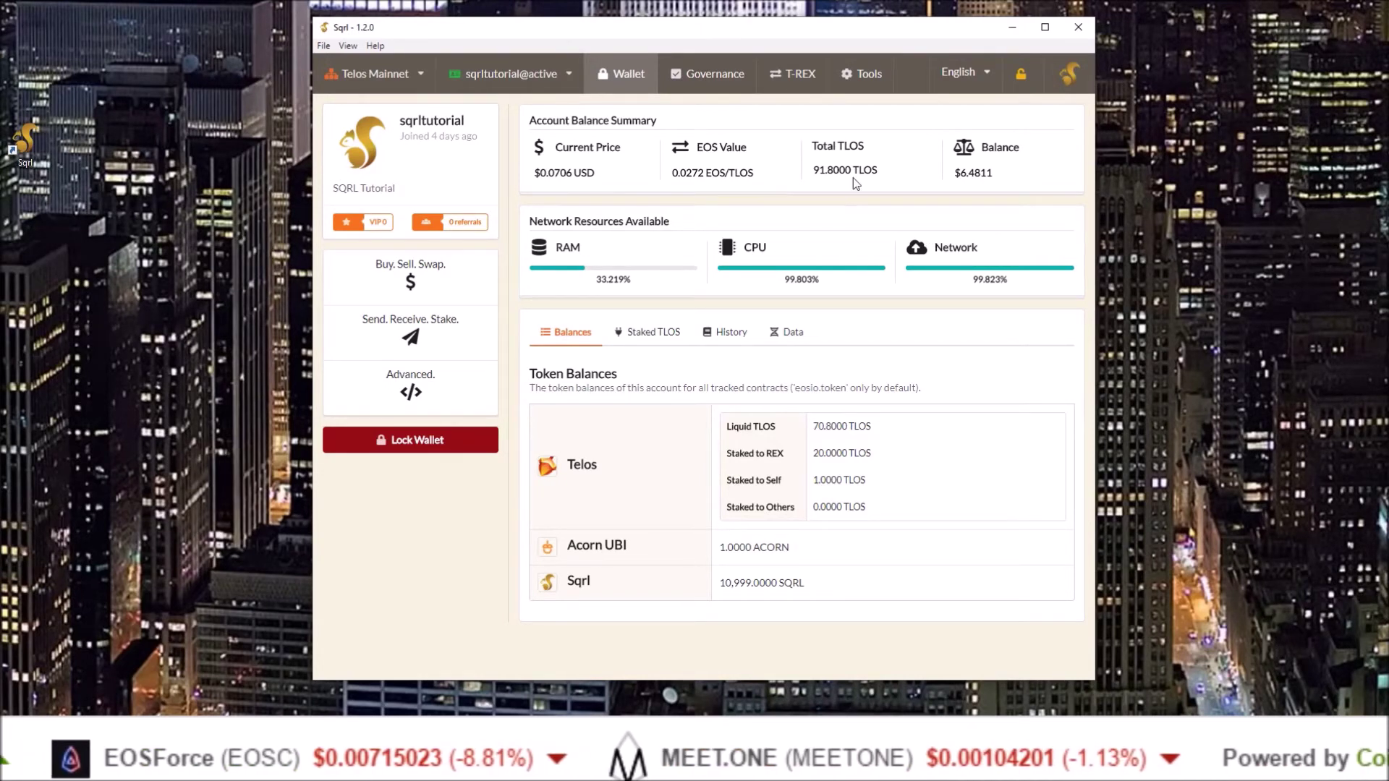
left_click(862, 74)
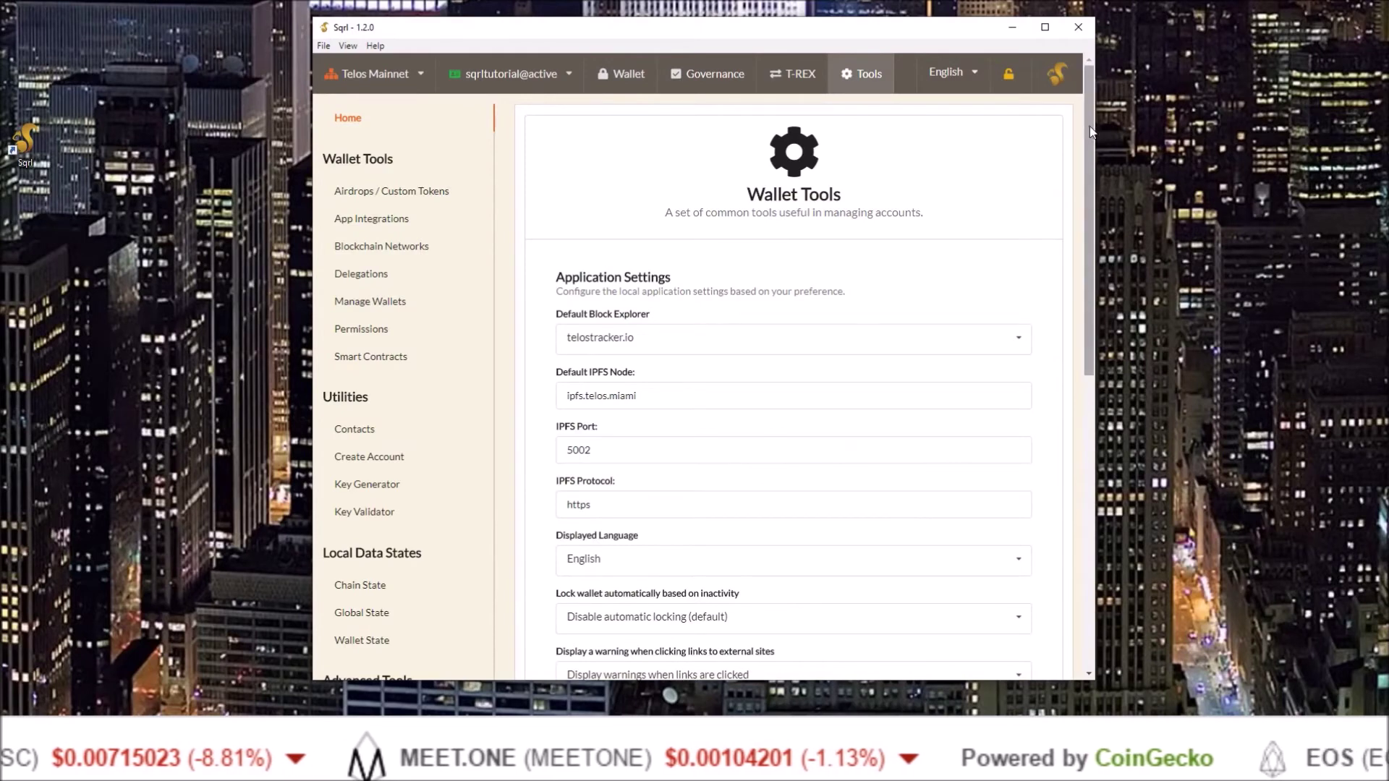
left_click_drag(1089, 126, 1080, 311)
left_click(769, 492)
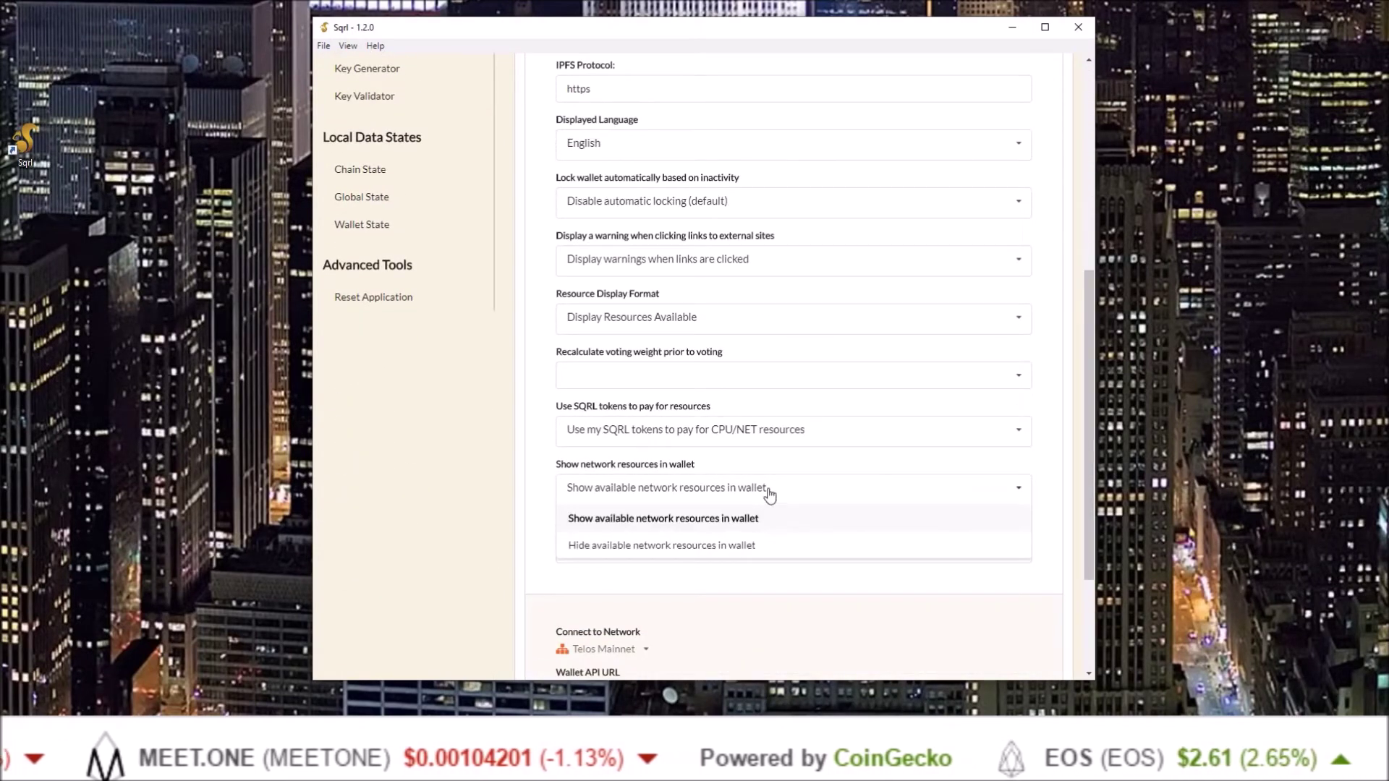
left_click(716, 546)
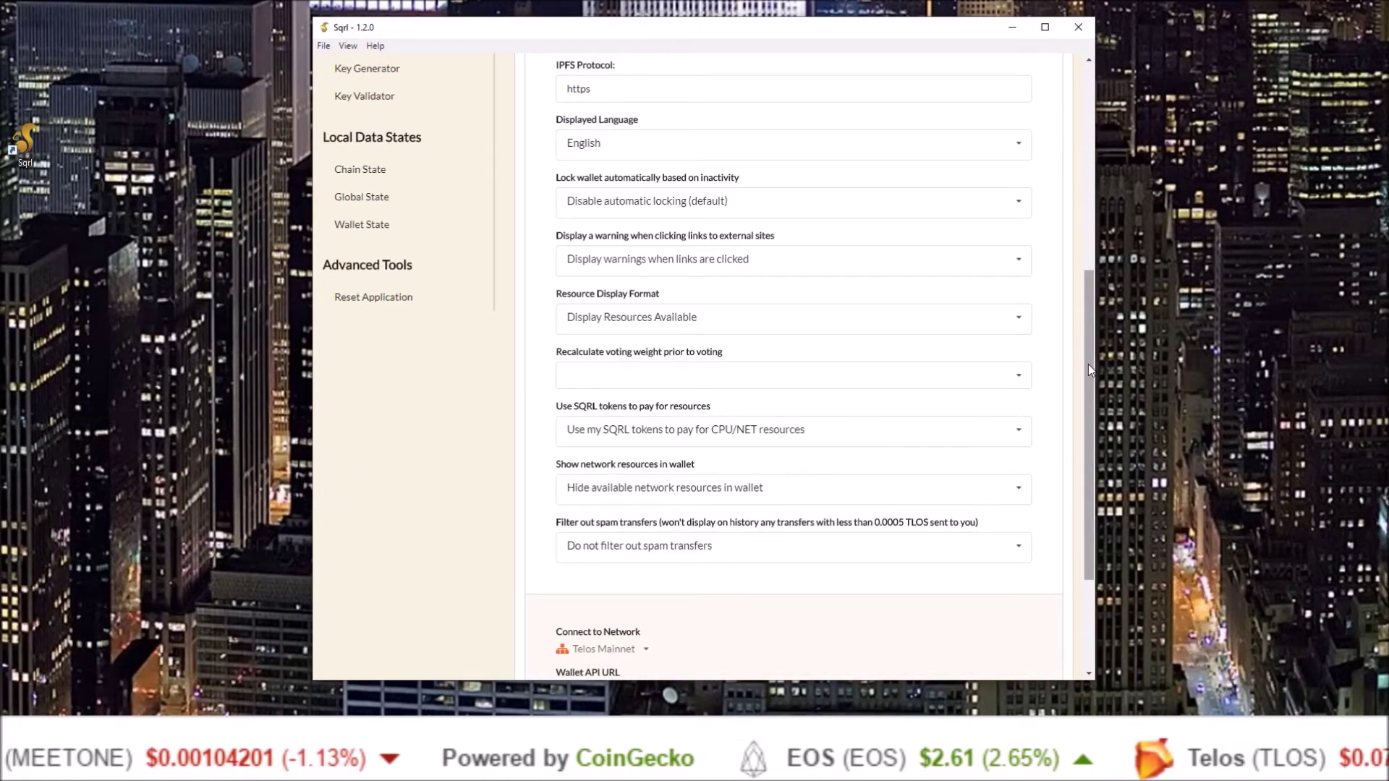
left_click_drag(1088, 363, 1106, 194)
left_click(620, 76)
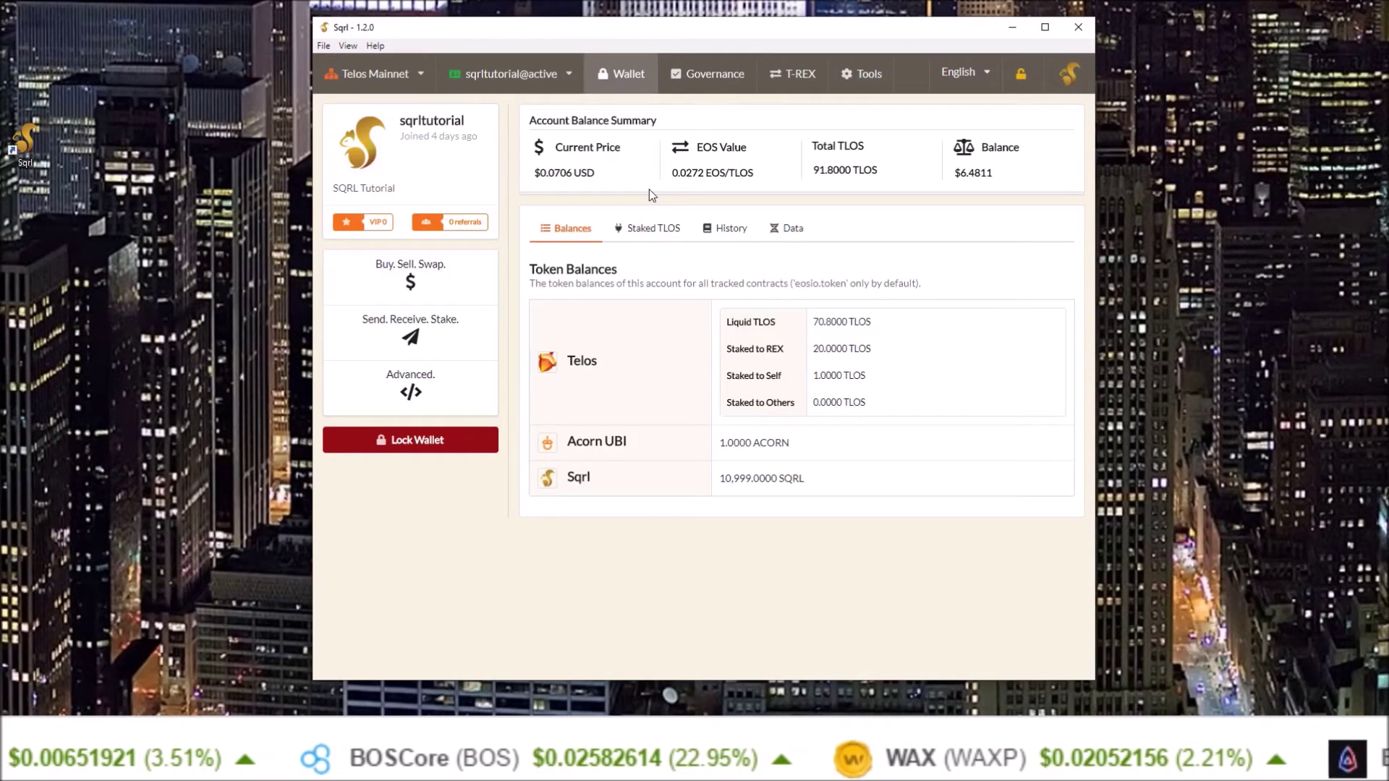
left_click(791, 76)
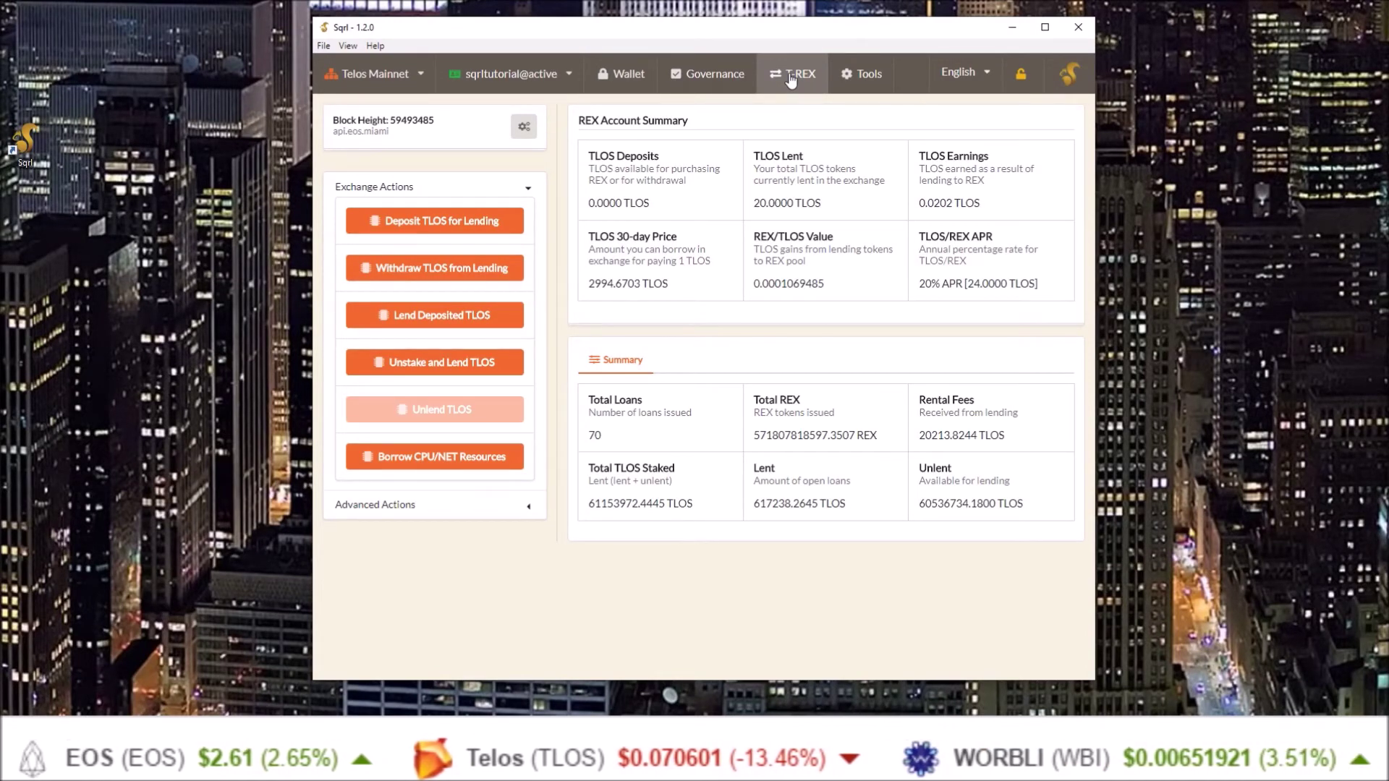
- Highlight the 0.0317 TLOS Earnings figure and its description in the REX summary
left_click_drag(918, 161, 985, 205)
left_click(981, 174)
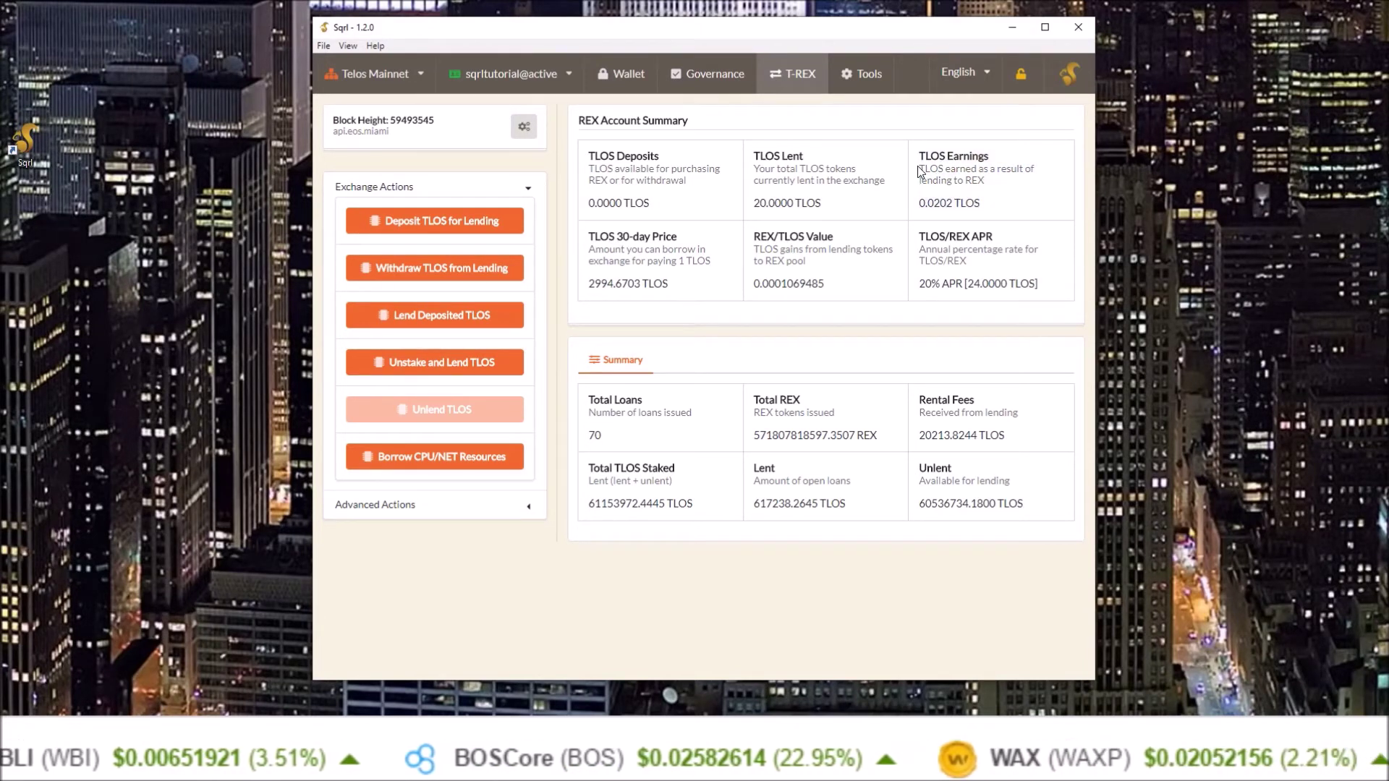
left_click_drag(919, 169, 1043, 184)
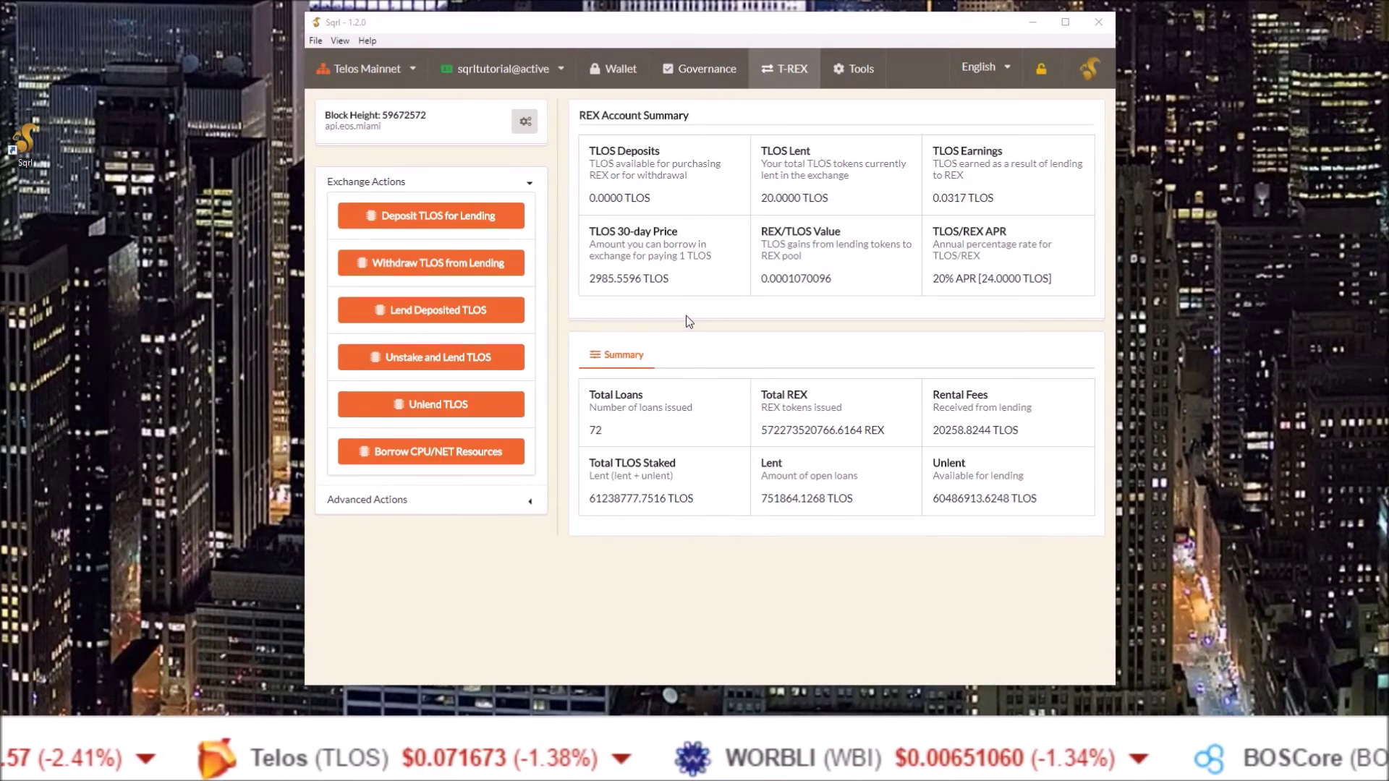
- Open Unlend TLOS and highlight the 20.0317 TLOS maturing loans, liquid and savings balances
left_click(430, 409)
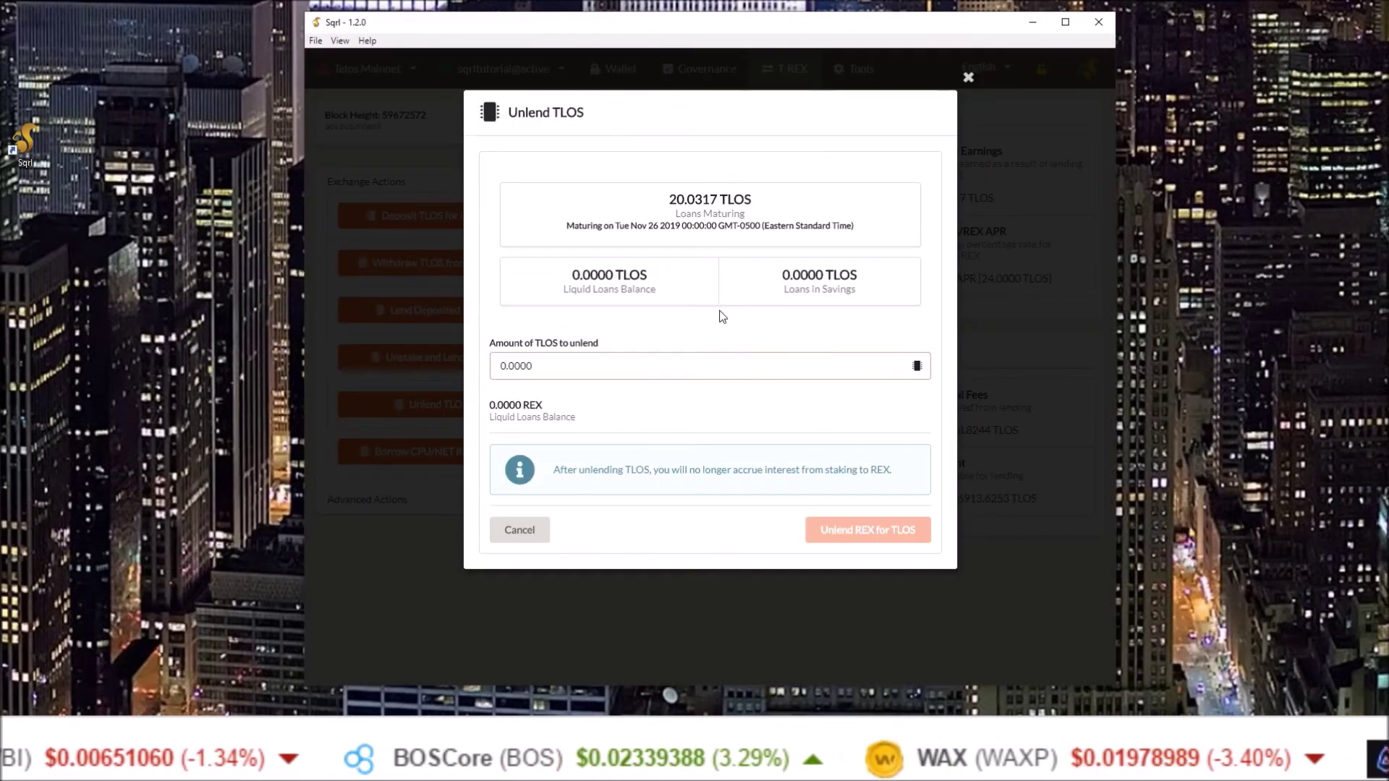
left_click_drag(667, 200, 759, 206)
left_click_drag(571, 275, 648, 277)
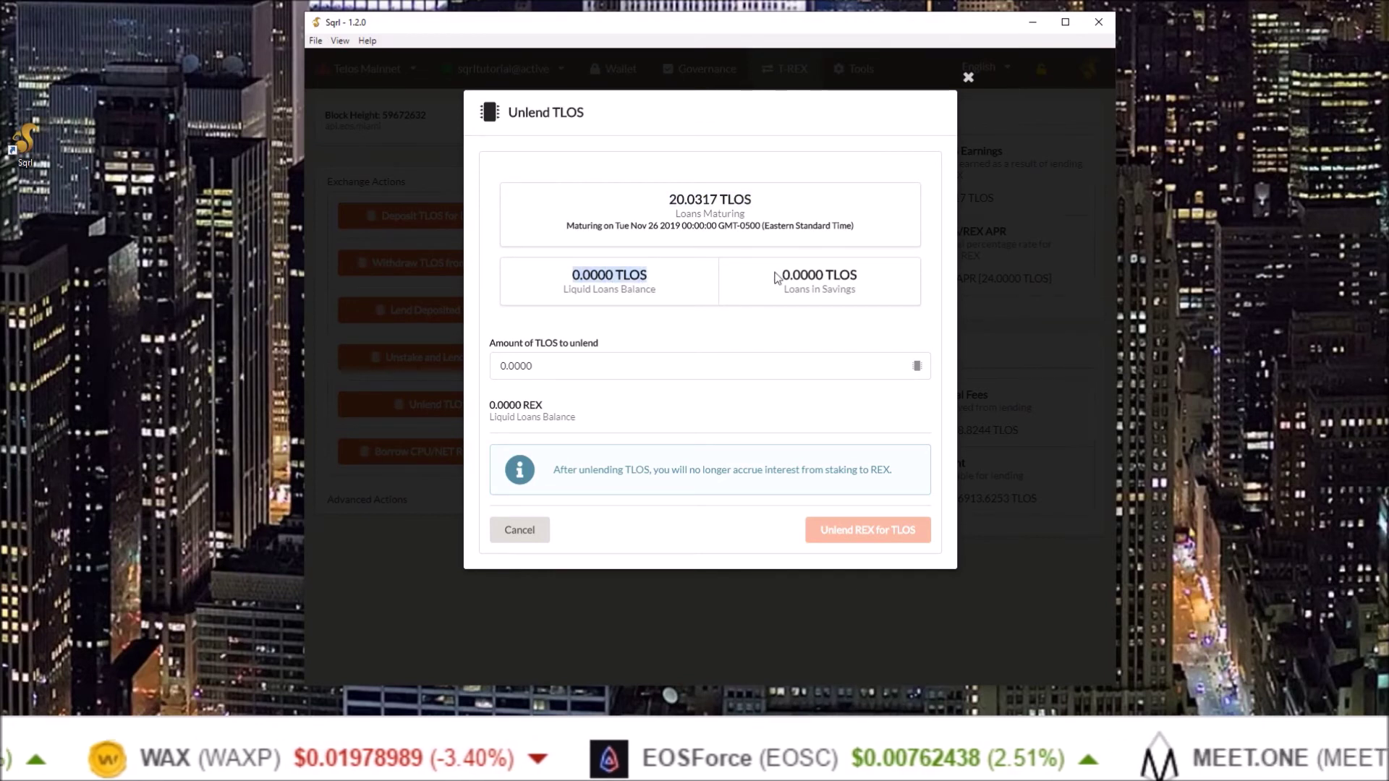
left_click_drag(781, 277, 857, 274)
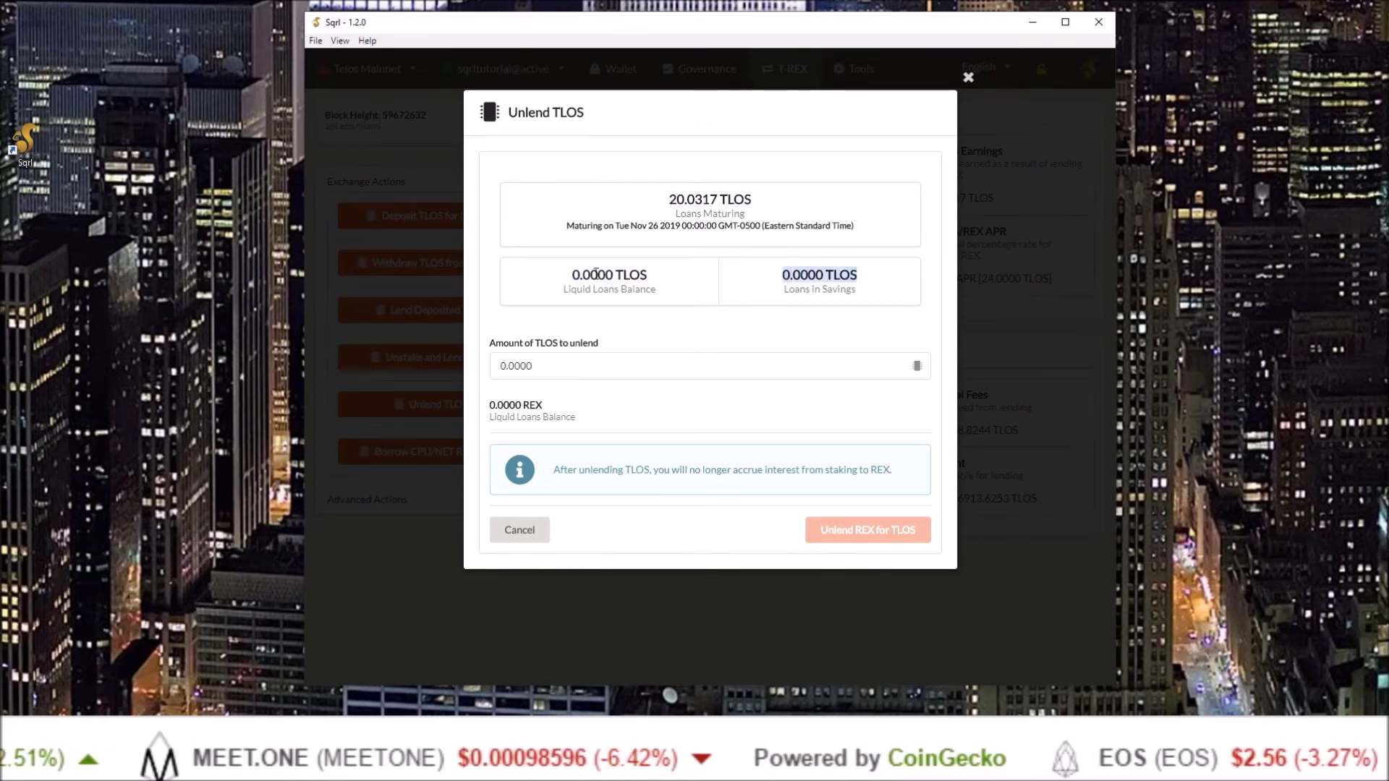
left_click_drag(571, 276, 657, 288)
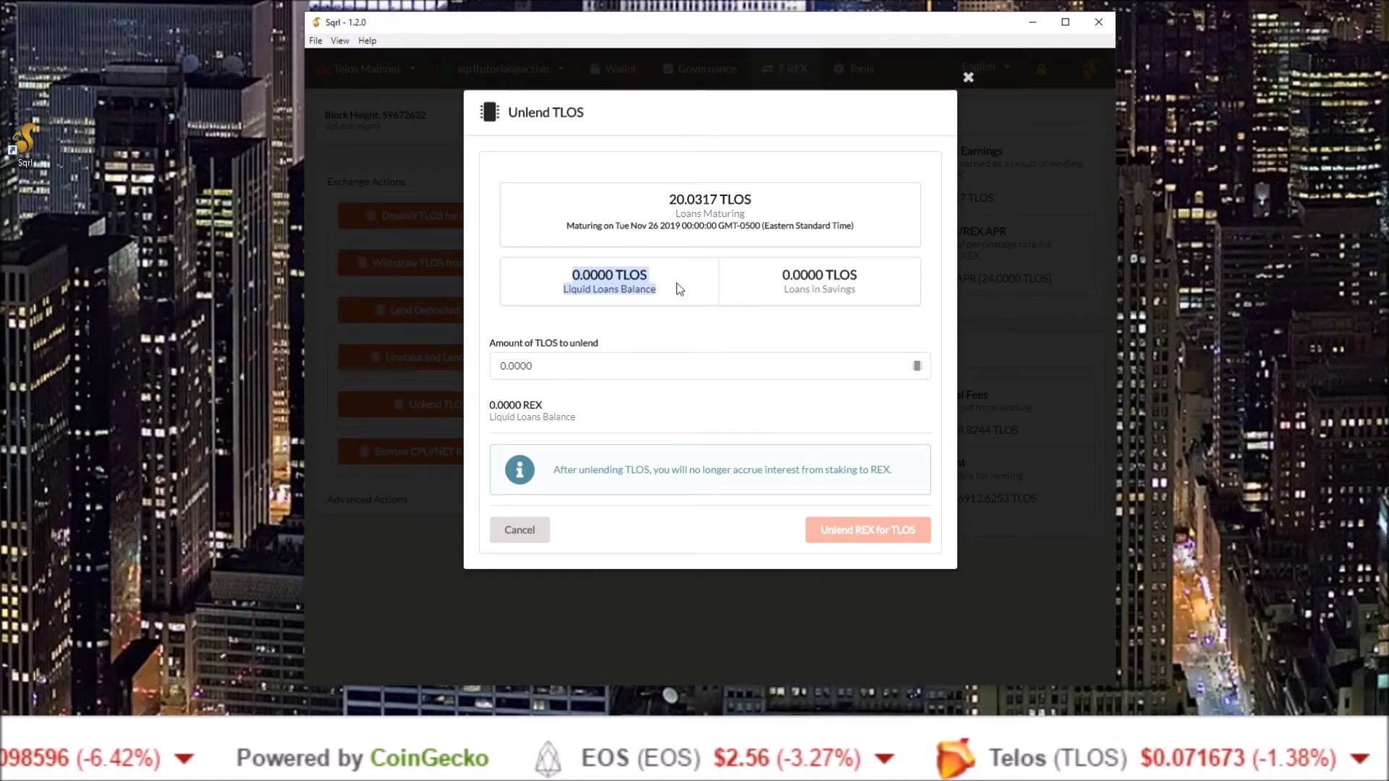
left_click(677, 284)
- Try unlending 10 TLOS, note the zero liquid balance and REX equivalent, then cancel
double_click(511, 365)
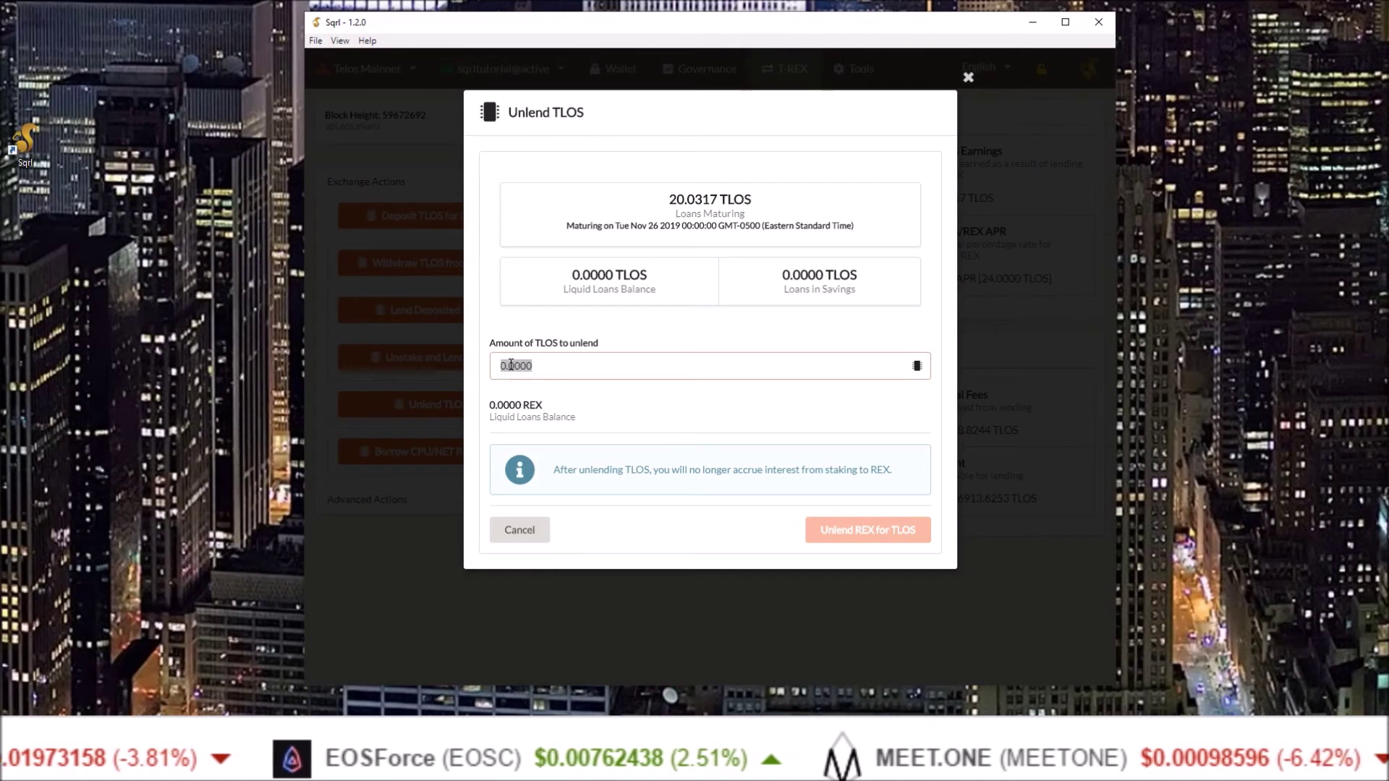
left_click_drag(537, 344, 558, 353)
double_click(540, 366)
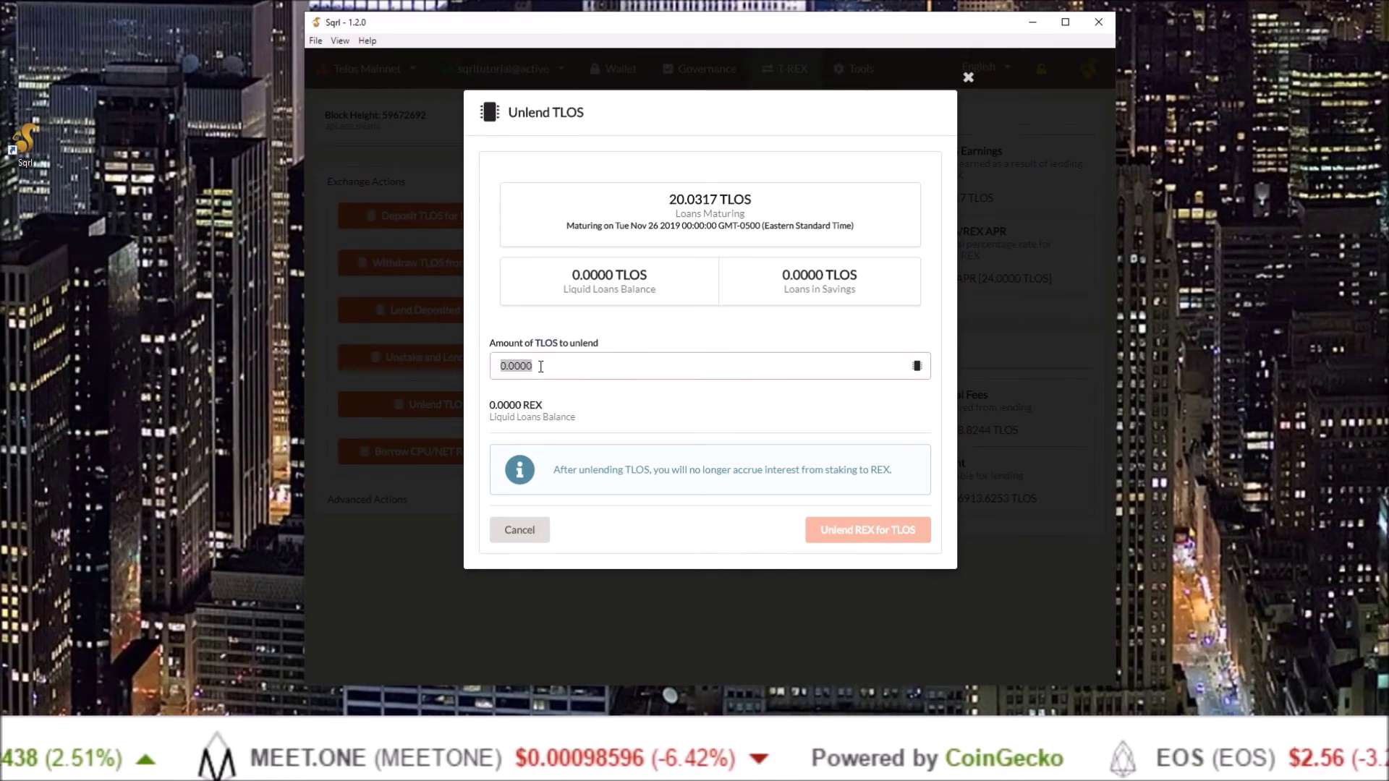
type("10")
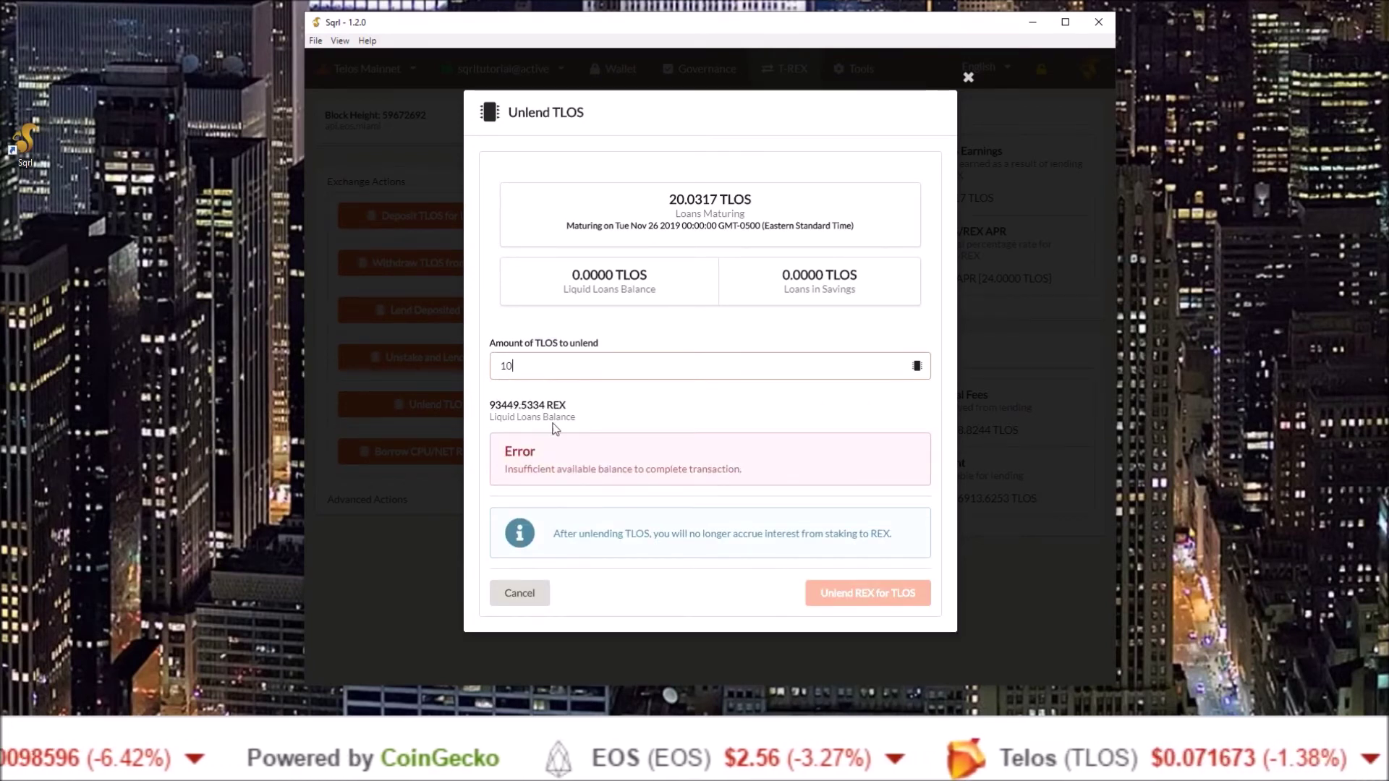
left_click_drag(571, 274, 657, 293)
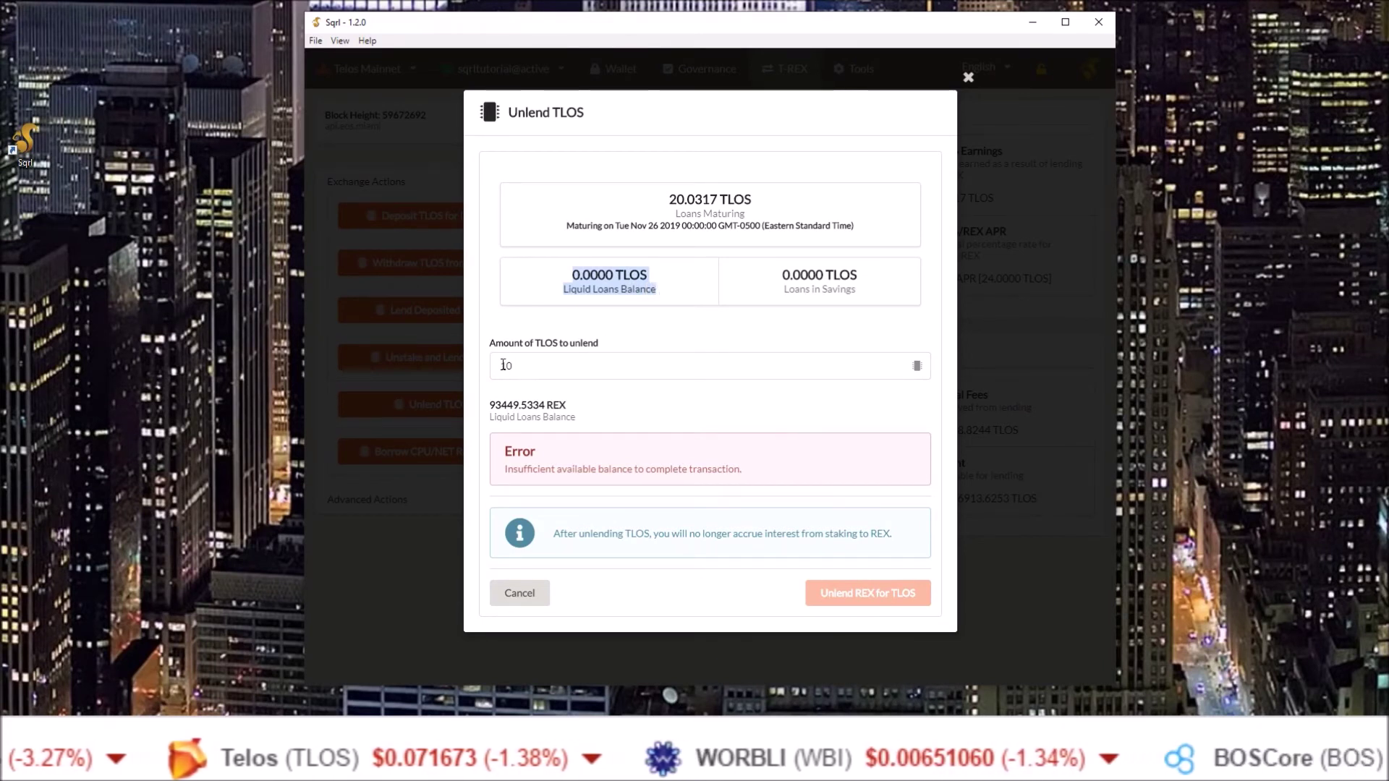
left_click_drag(490, 405, 565, 404)
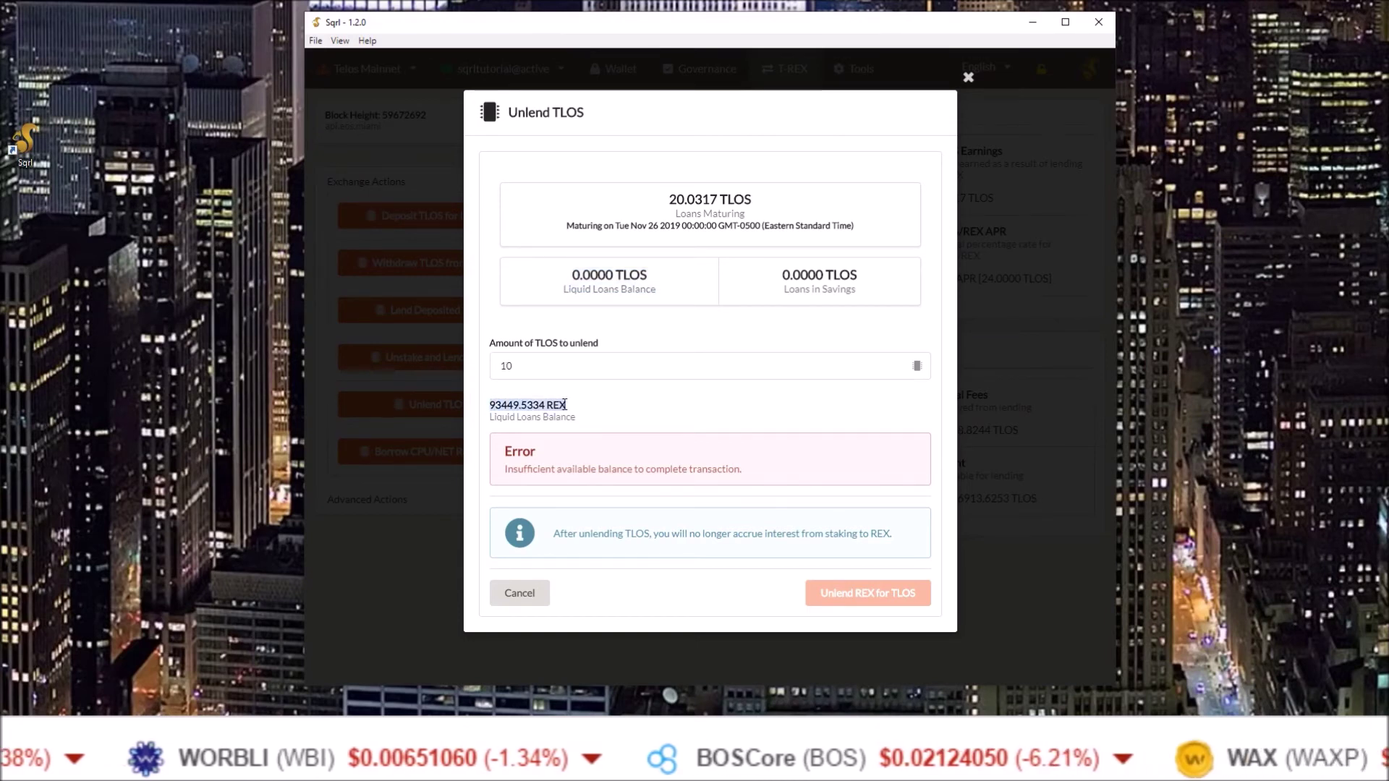
key("Escape")
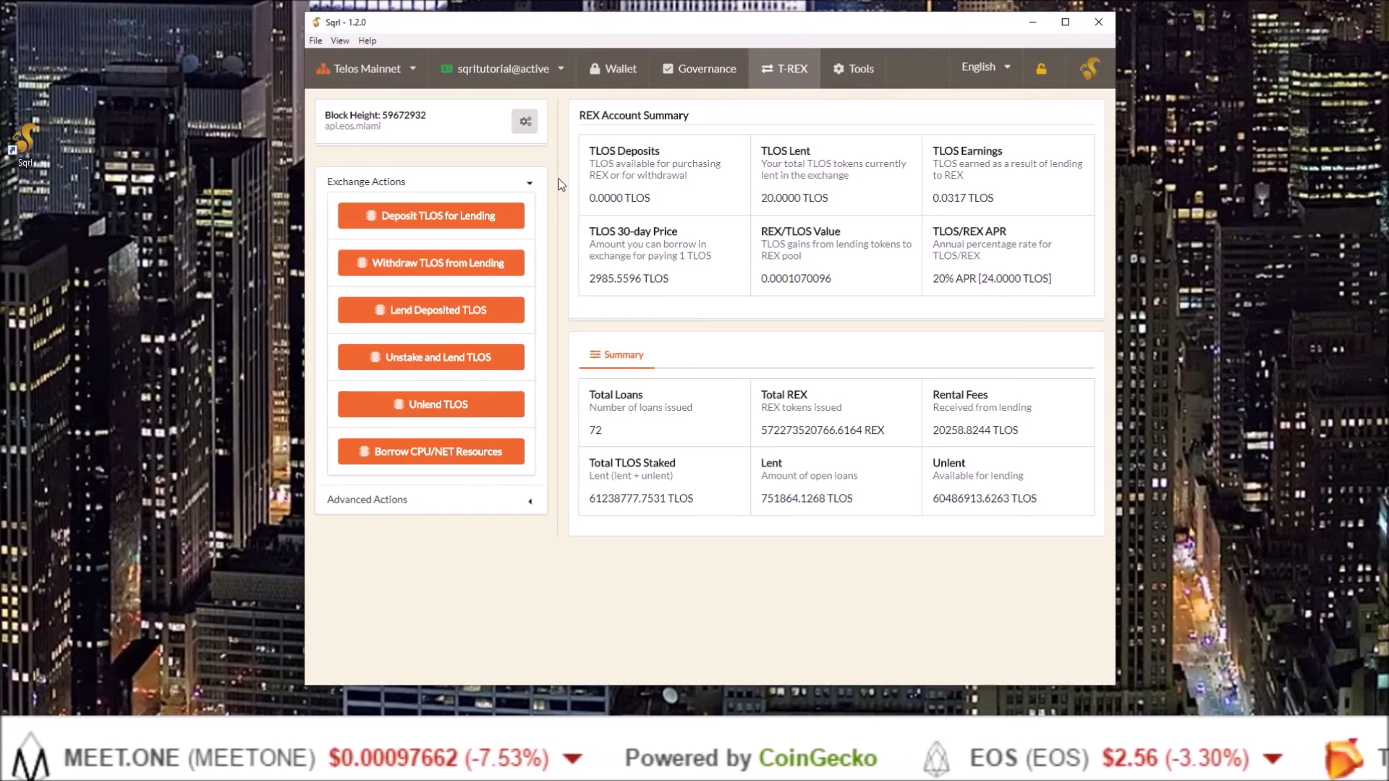
- Open Move To Savings from Advanced Actions, noting 20.0317 TLOS available and empty savings
left_click(388, 503)
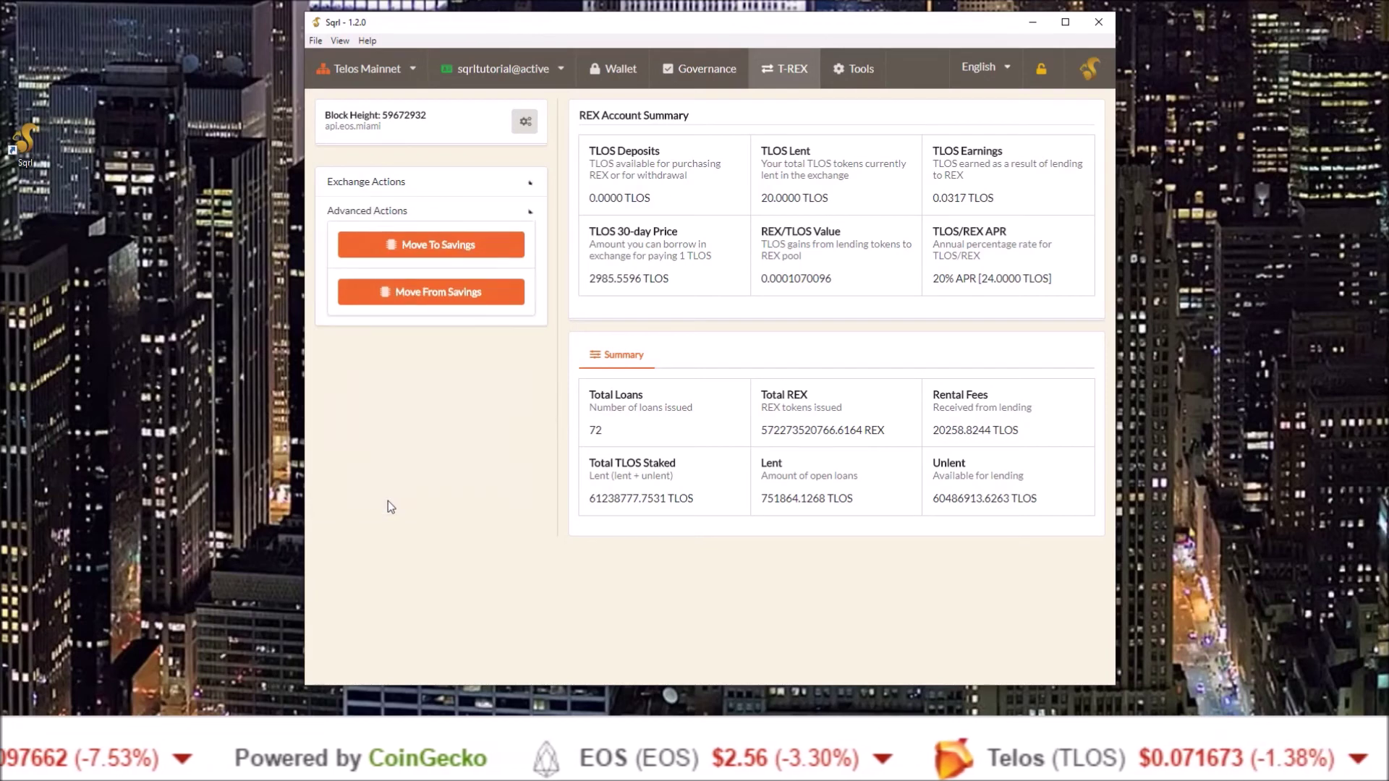
left_click(426, 249)
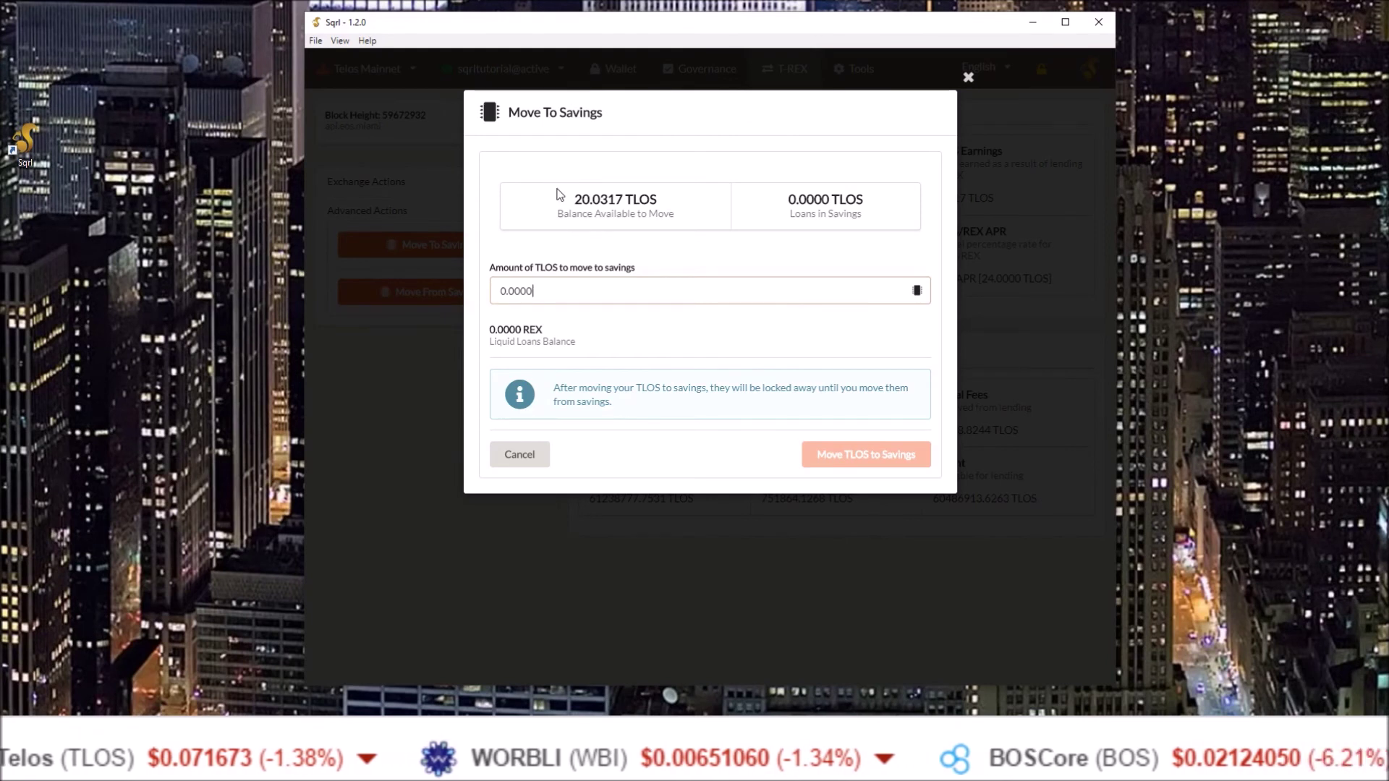
left_click_drag(568, 195, 672, 211)
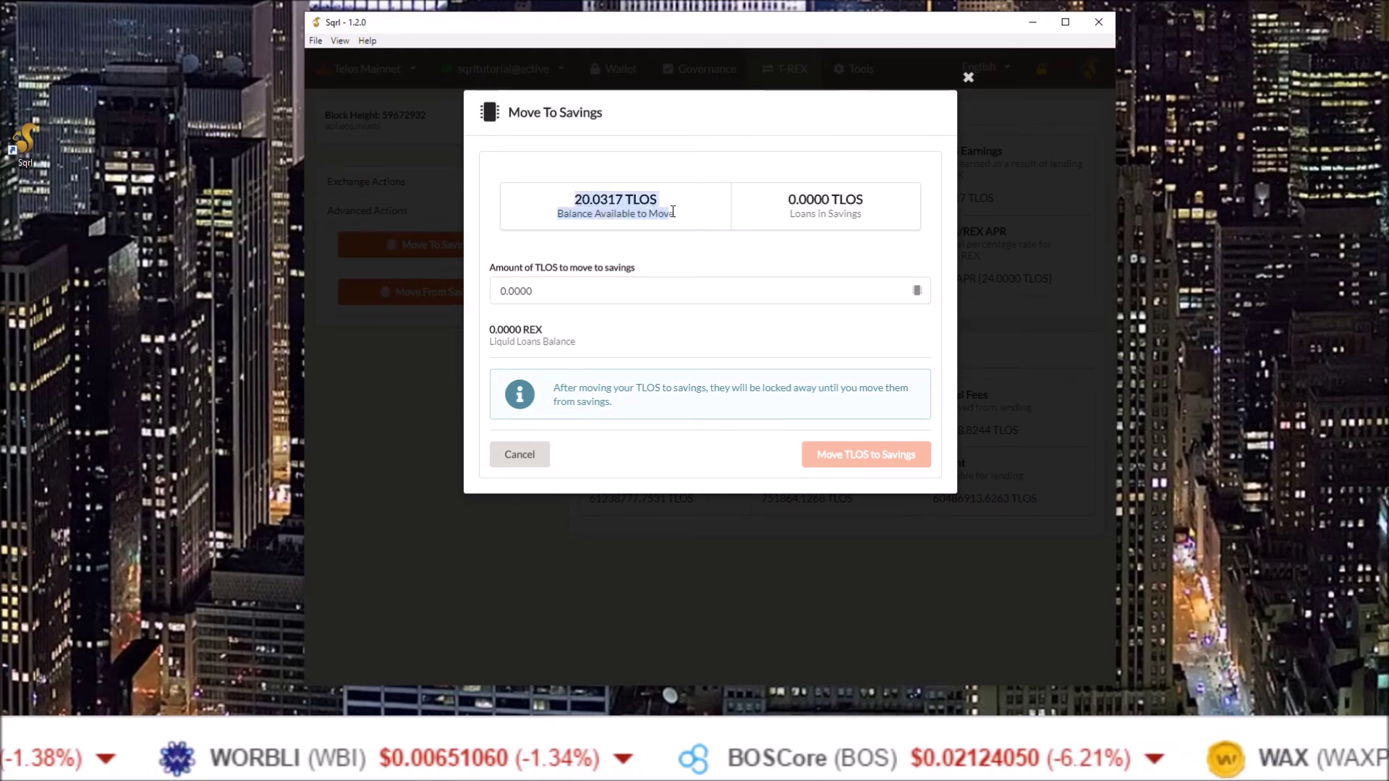
left_click(680, 248)
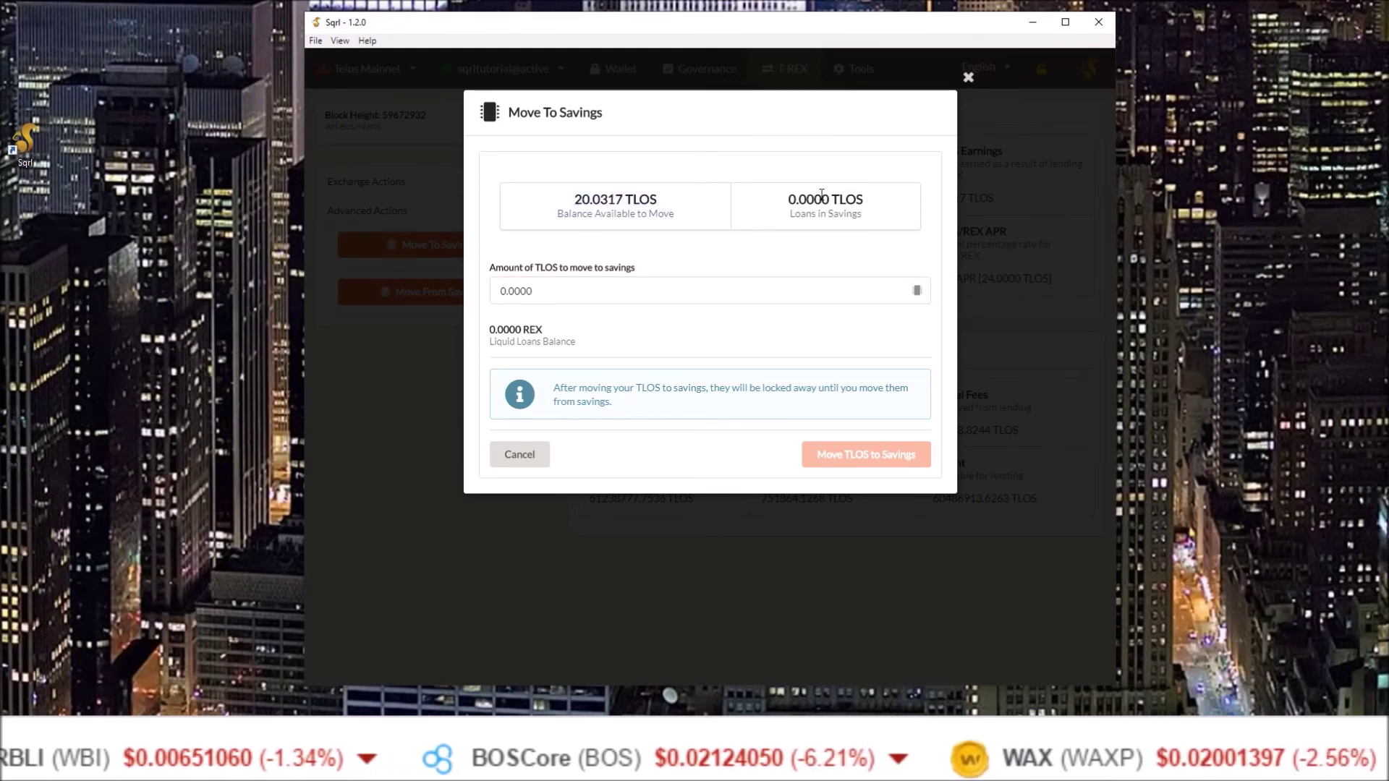
left_click_drag(788, 199, 864, 215)
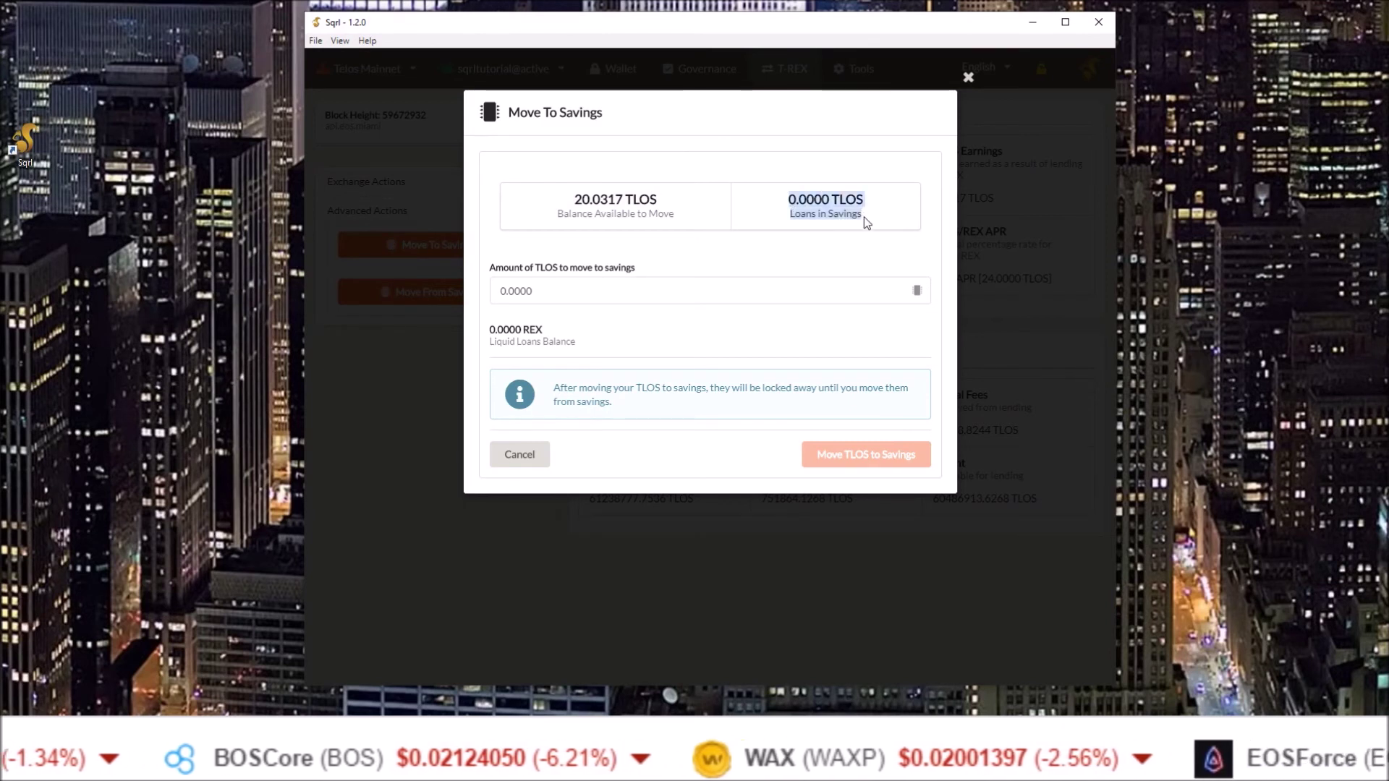
left_click(648, 245)
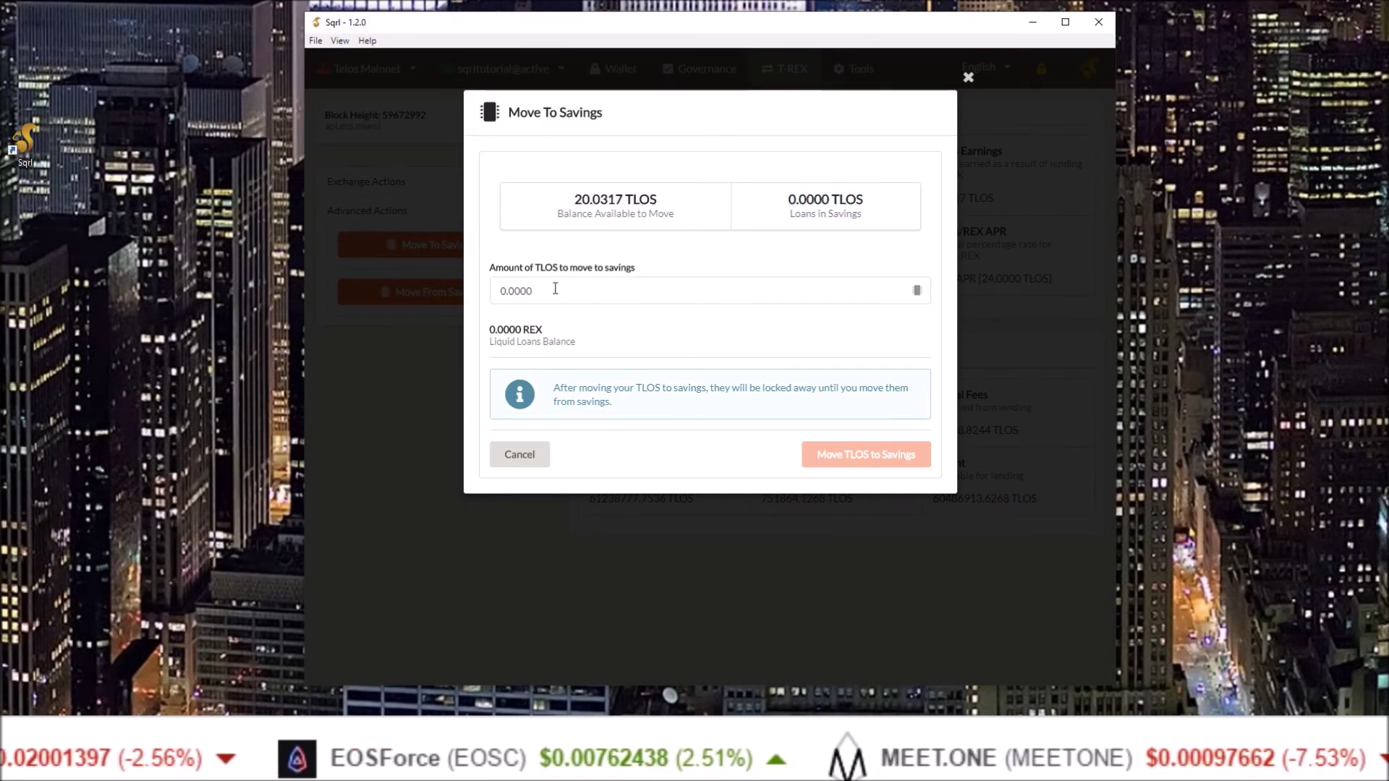
- Move 5 TLOS (46724.7667 REX) into savings and confirm the transaction
double_click(524, 289)
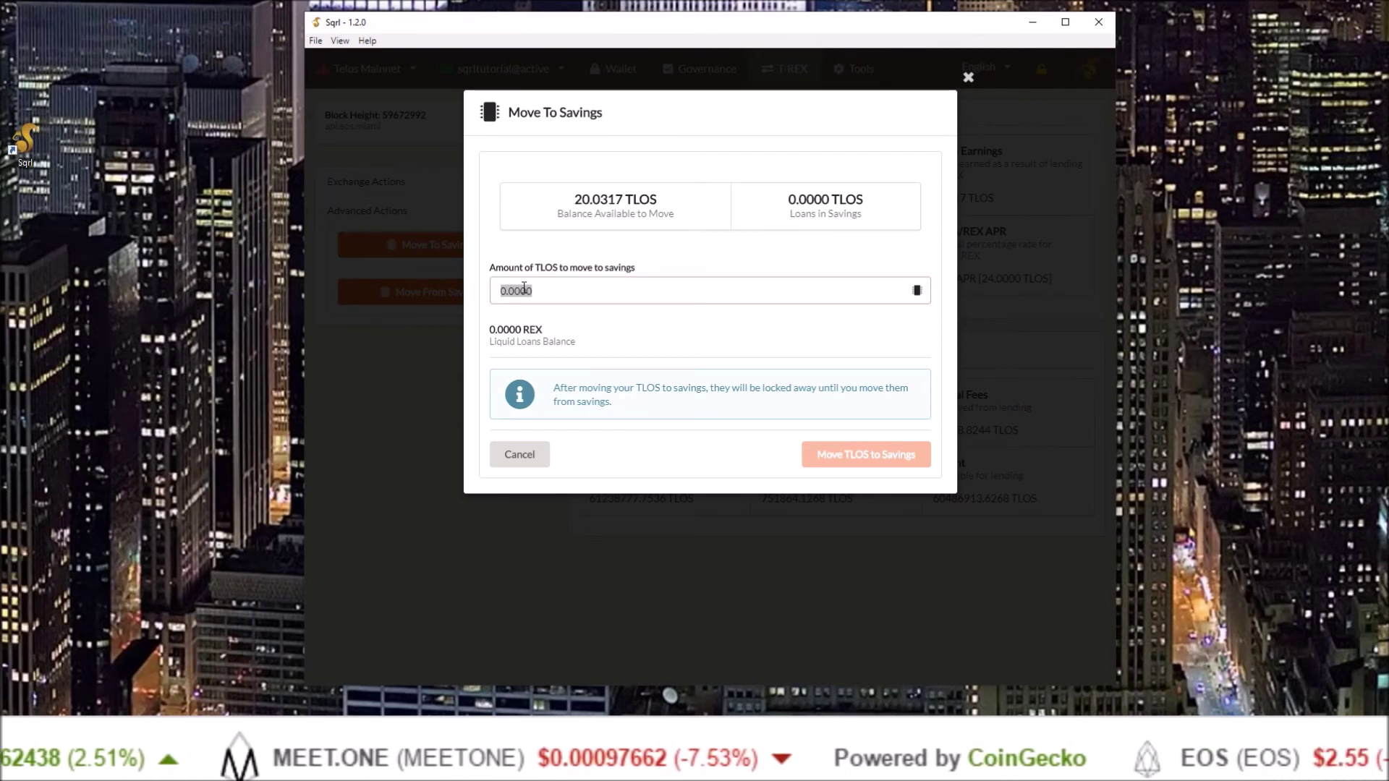
type("5")
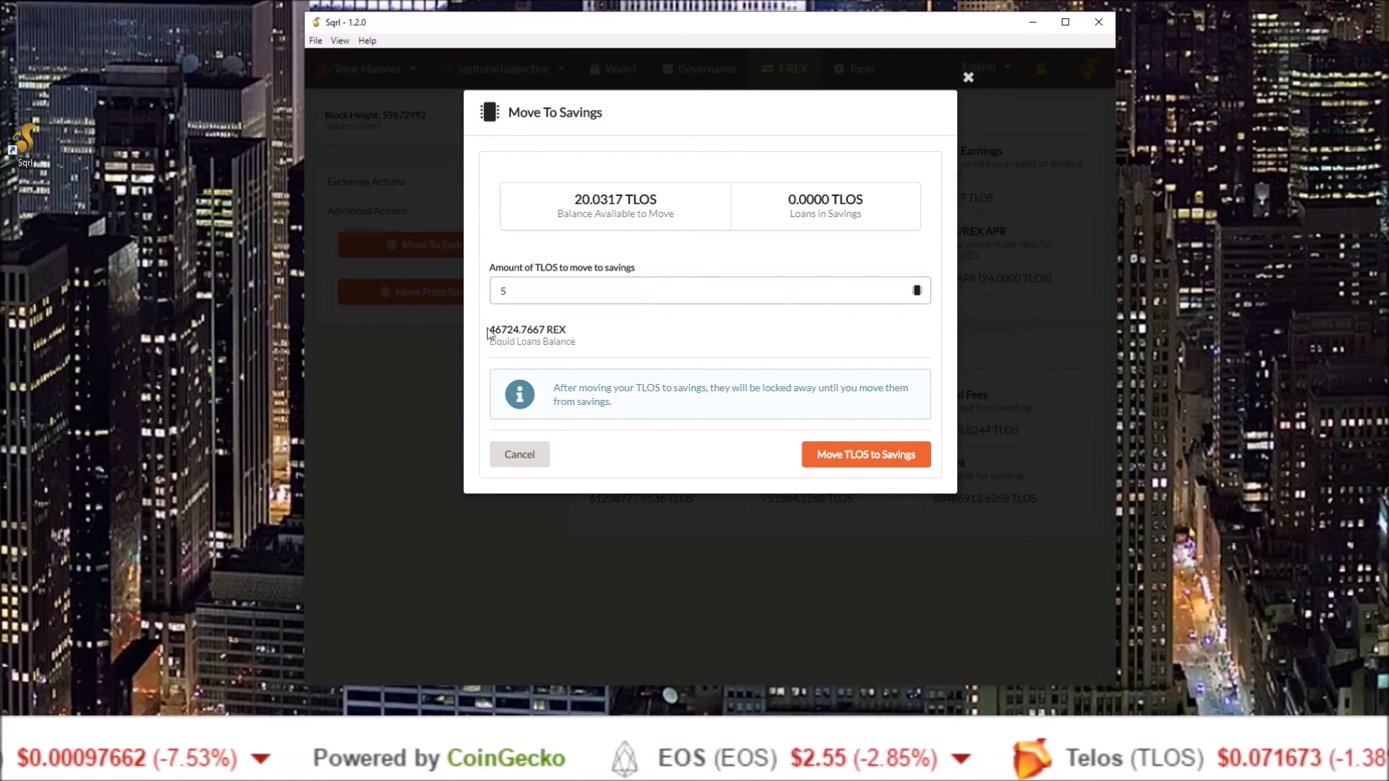
left_click_drag(489, 333, 578, 340)
left_click(837, 461)
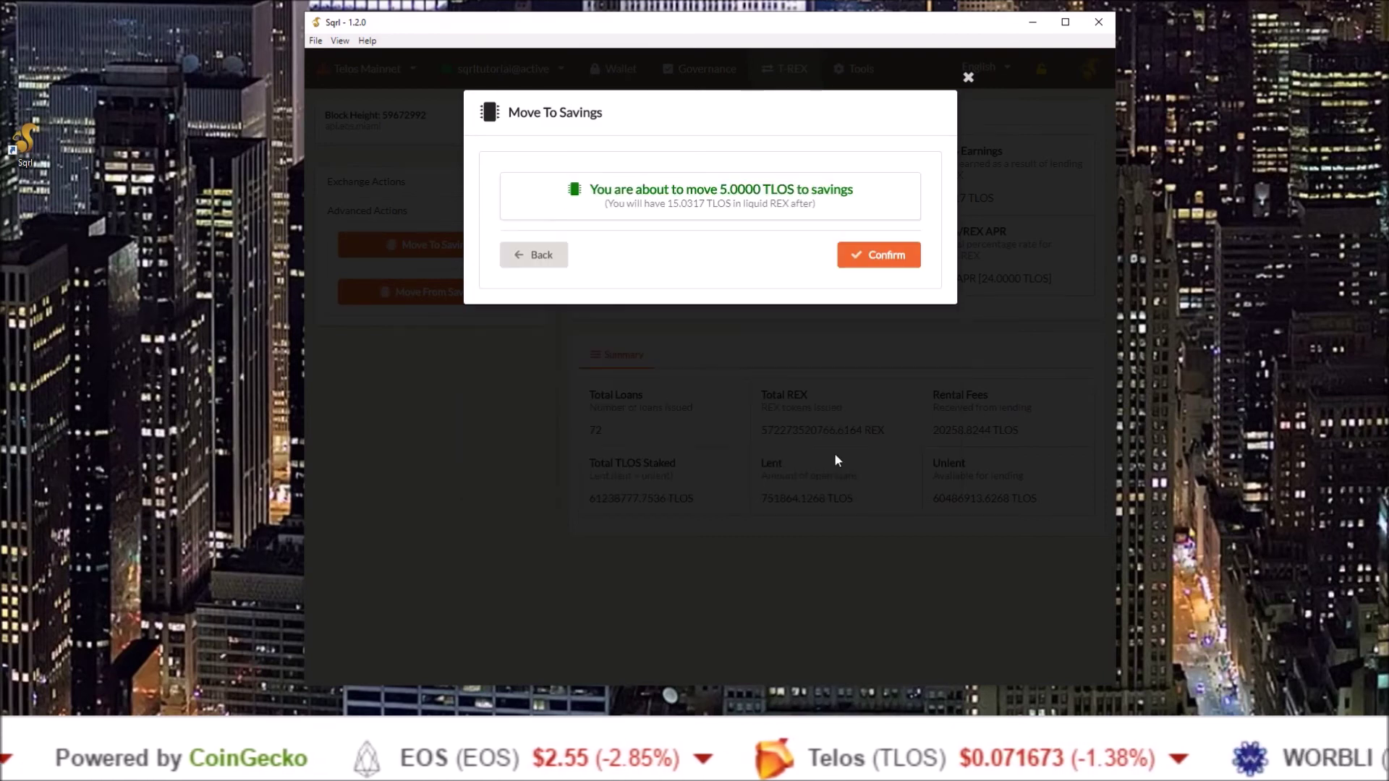
left_click(873, 258)
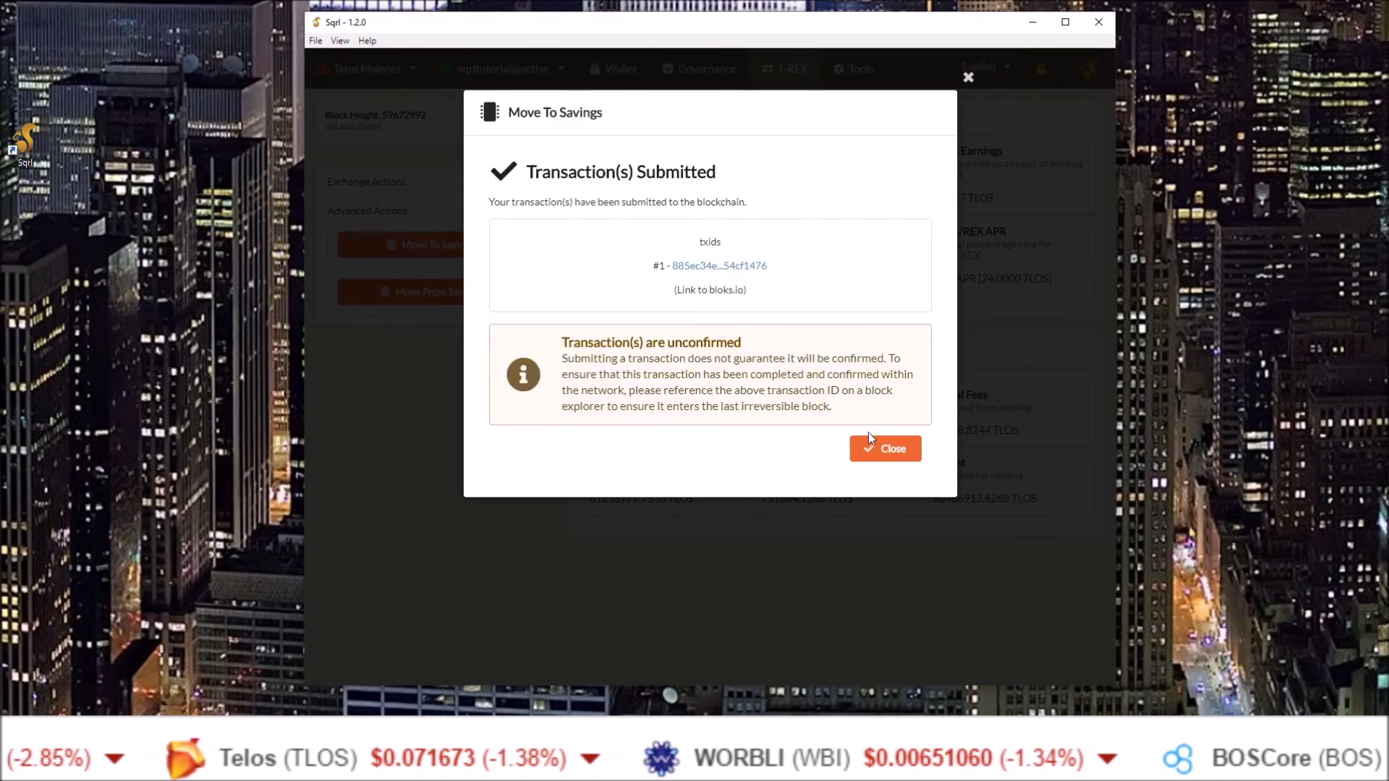
left_click(875, 447)
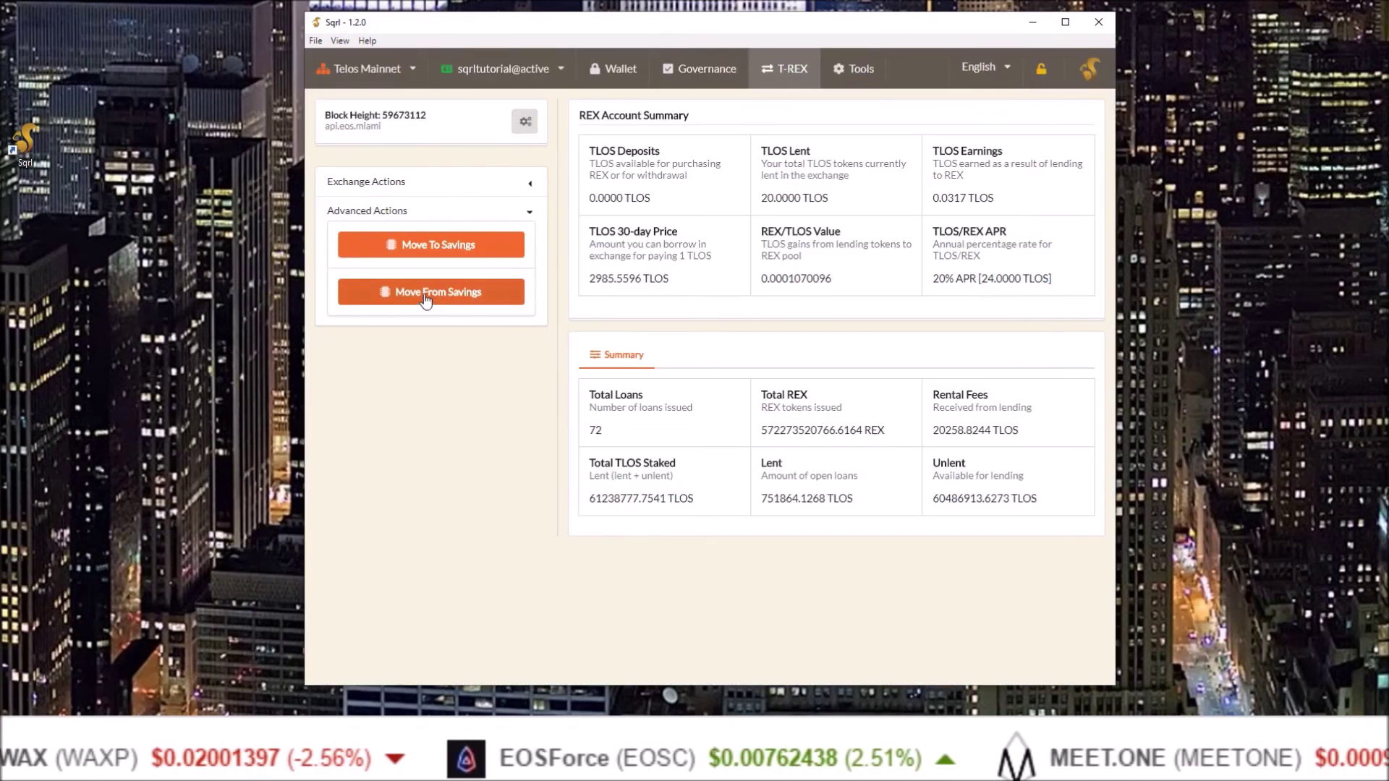
- Move the 5.0000 TLOS (46724.7667 REX) back from savings and confirm the transaction
left_click(425, 292)
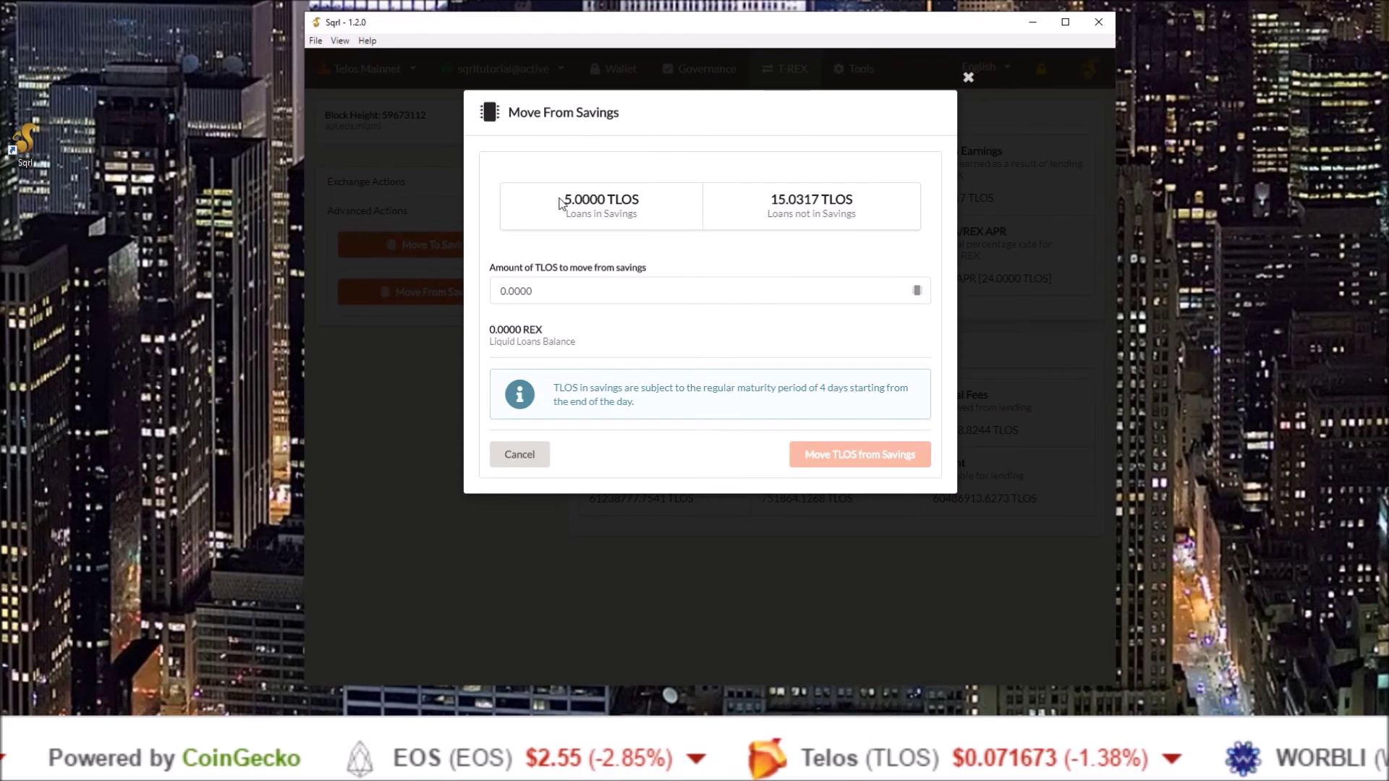
left_click_drag(562, 203, 645, 210)
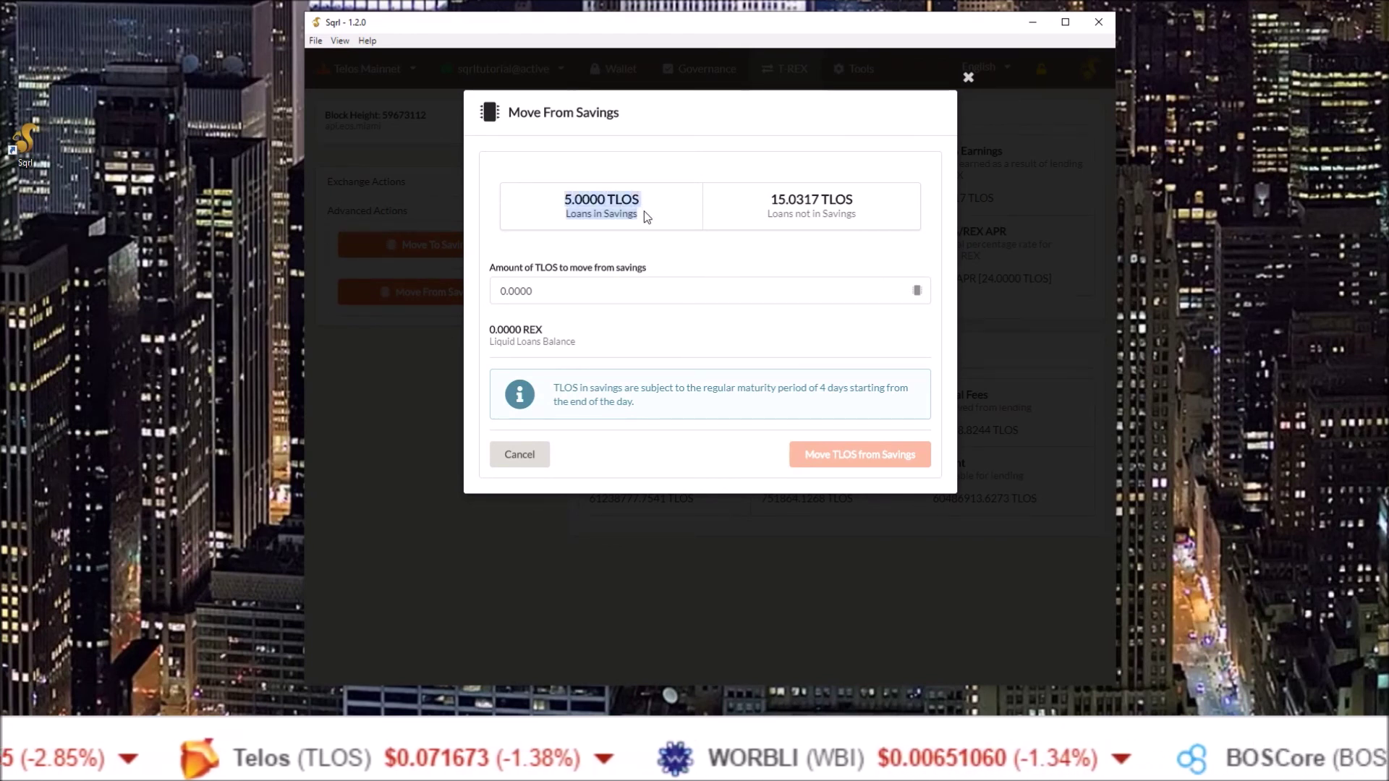
left_click_drag(632, 214, 539, 292)
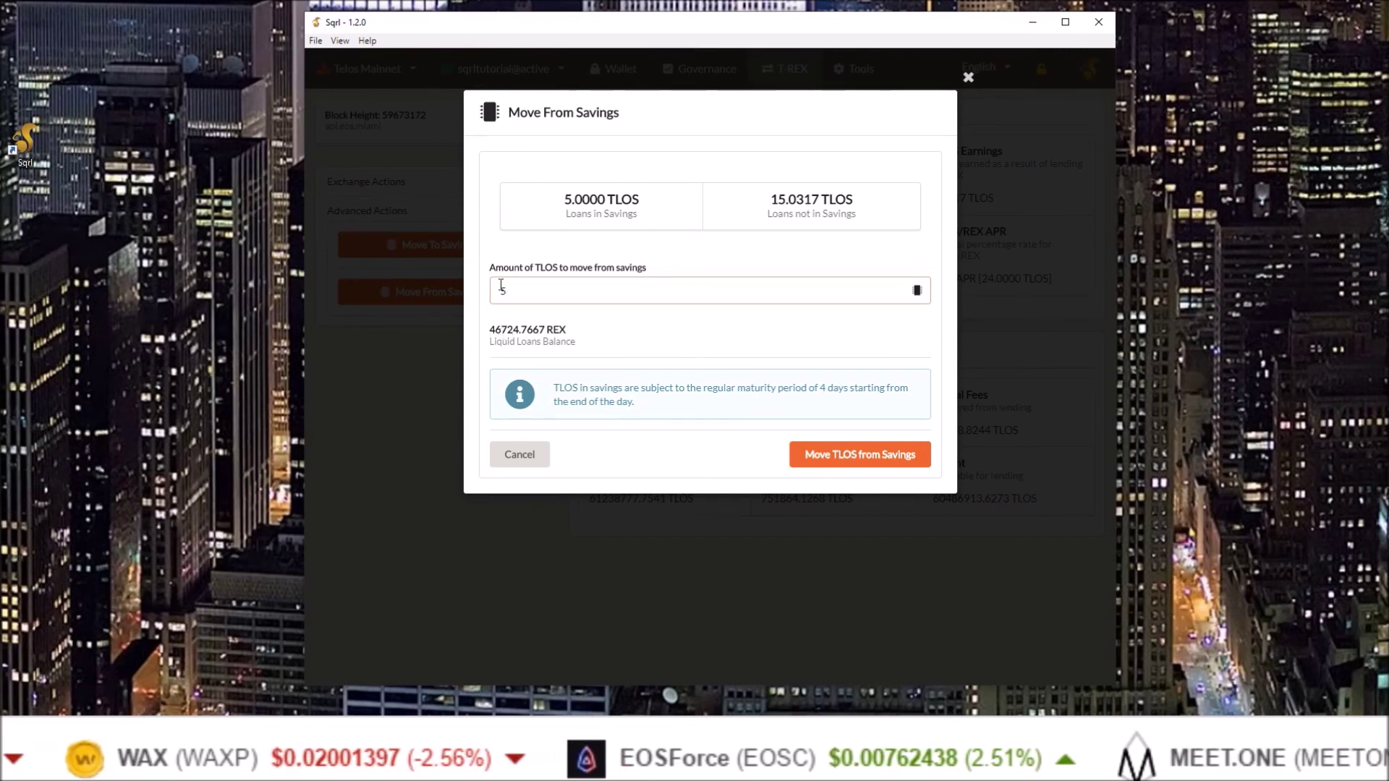
left_click_drag(484, 330, 608, 329)
left_click(606, 324)
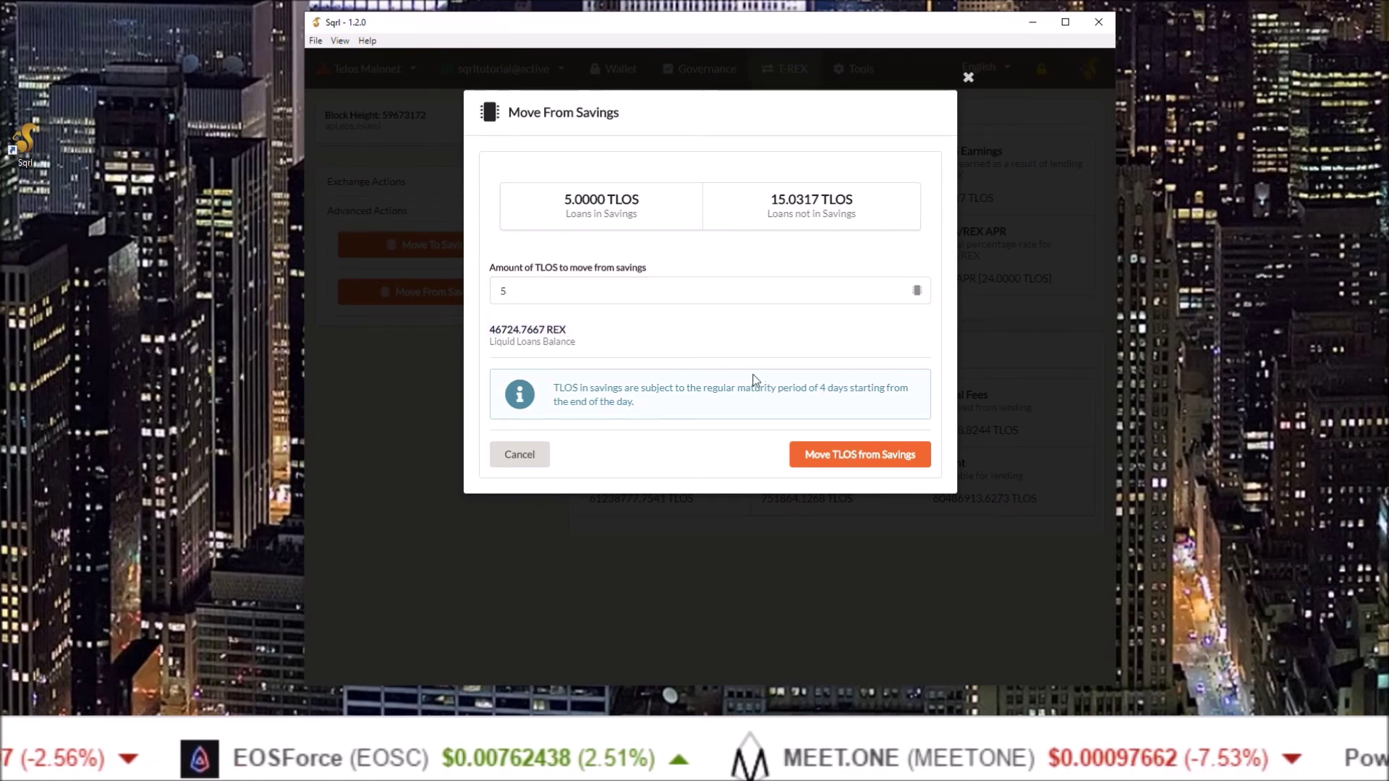
left_click(839, 457)
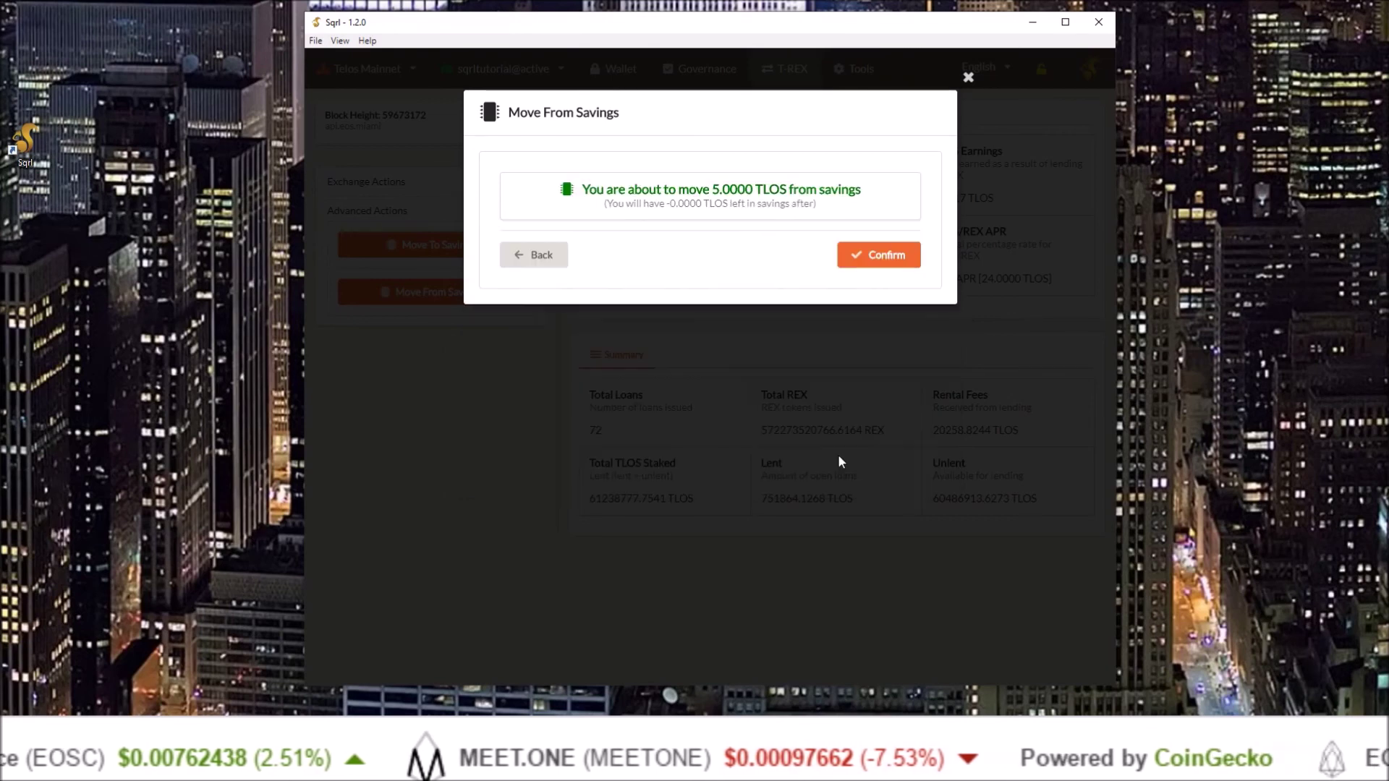
left_click(890, 256)
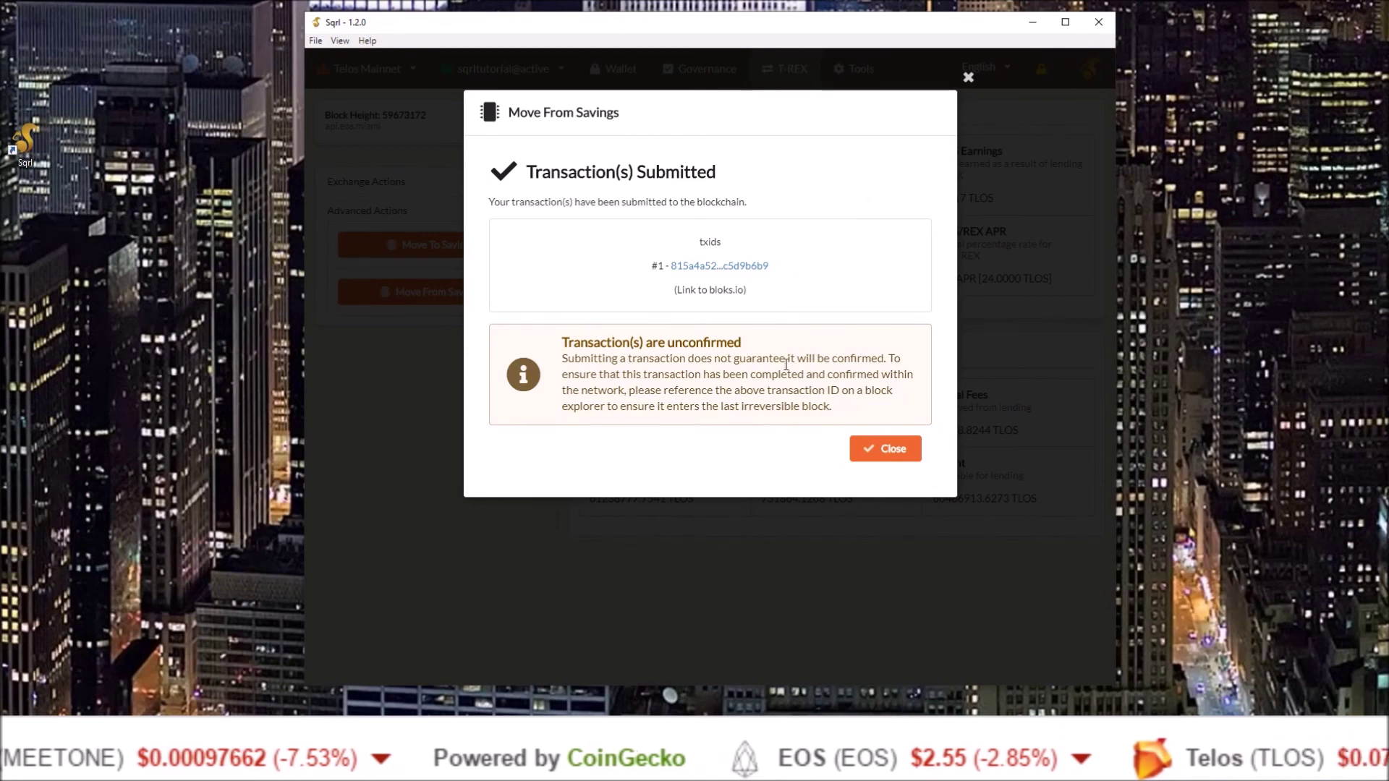
left_click(890, 449)
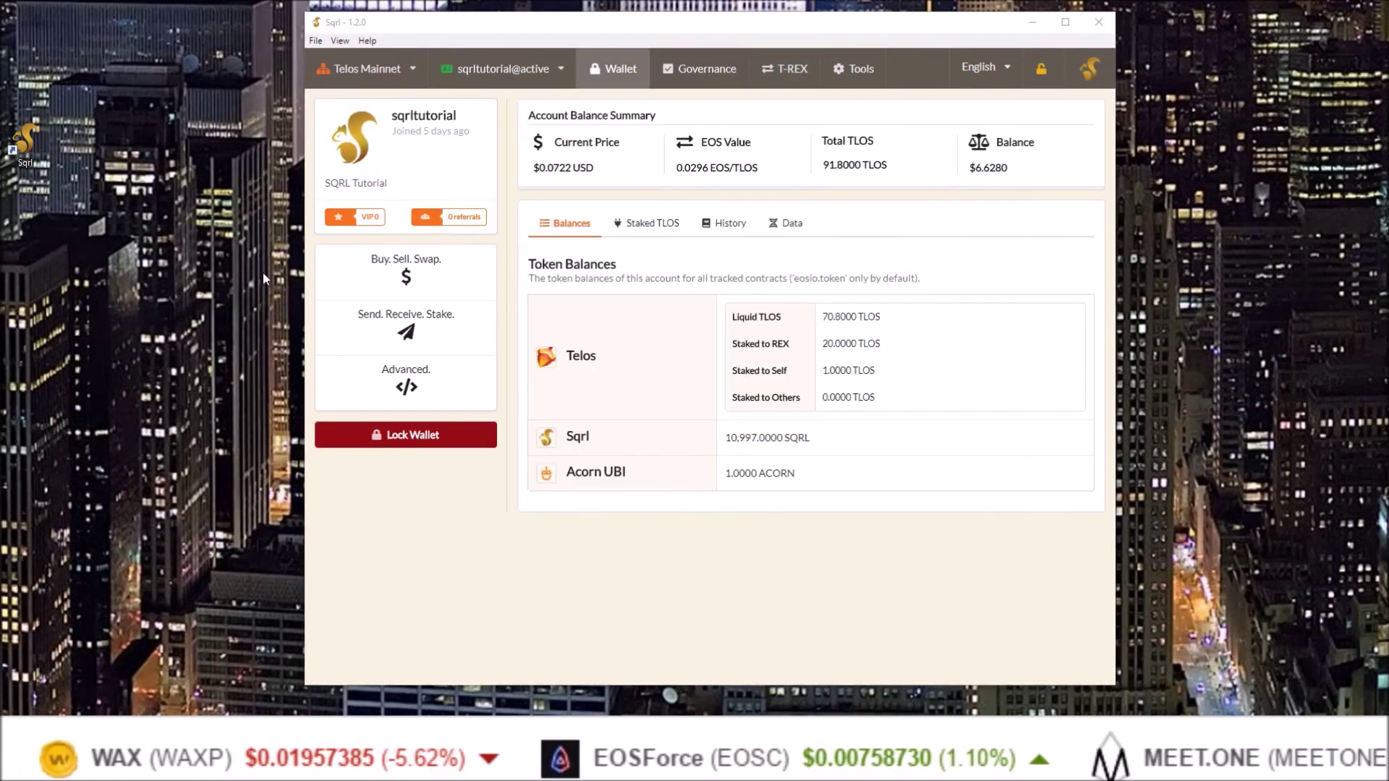
left_click(366, 277)
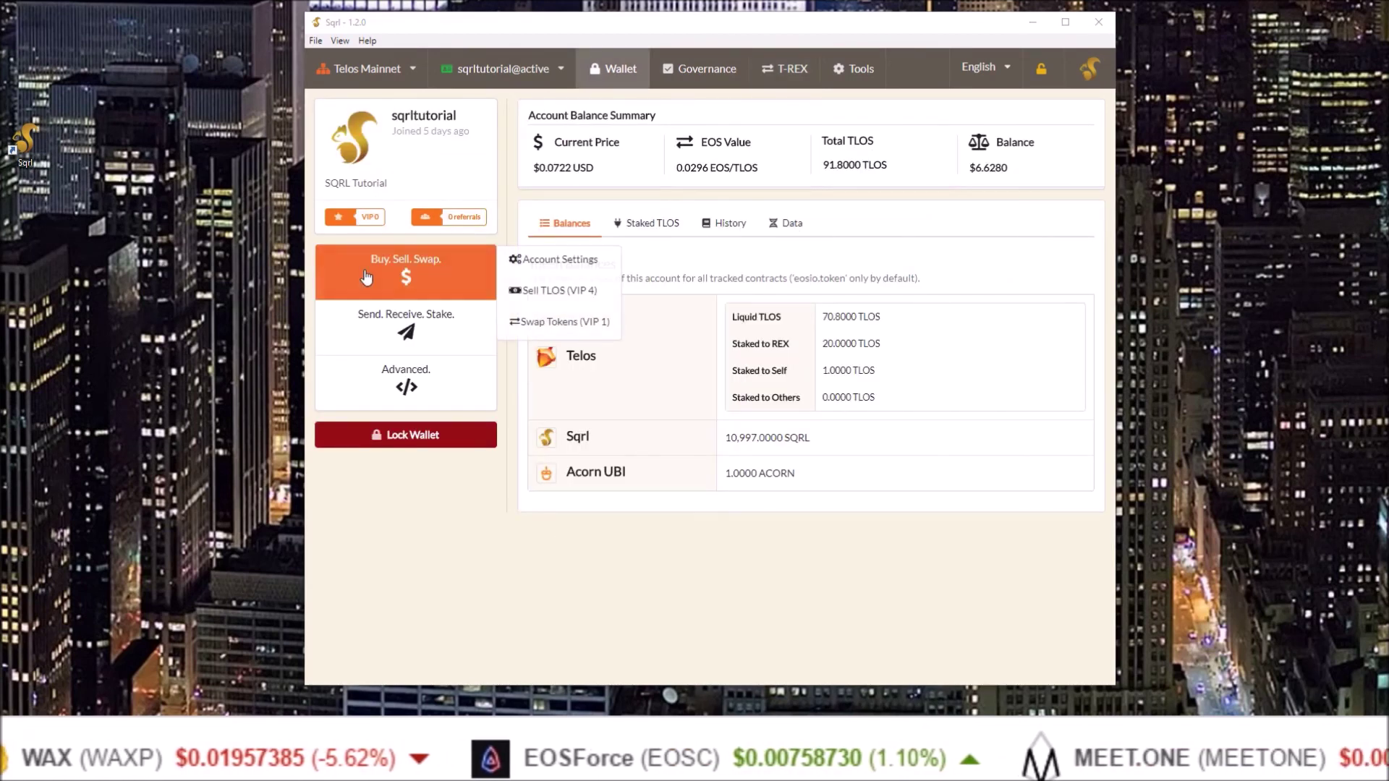